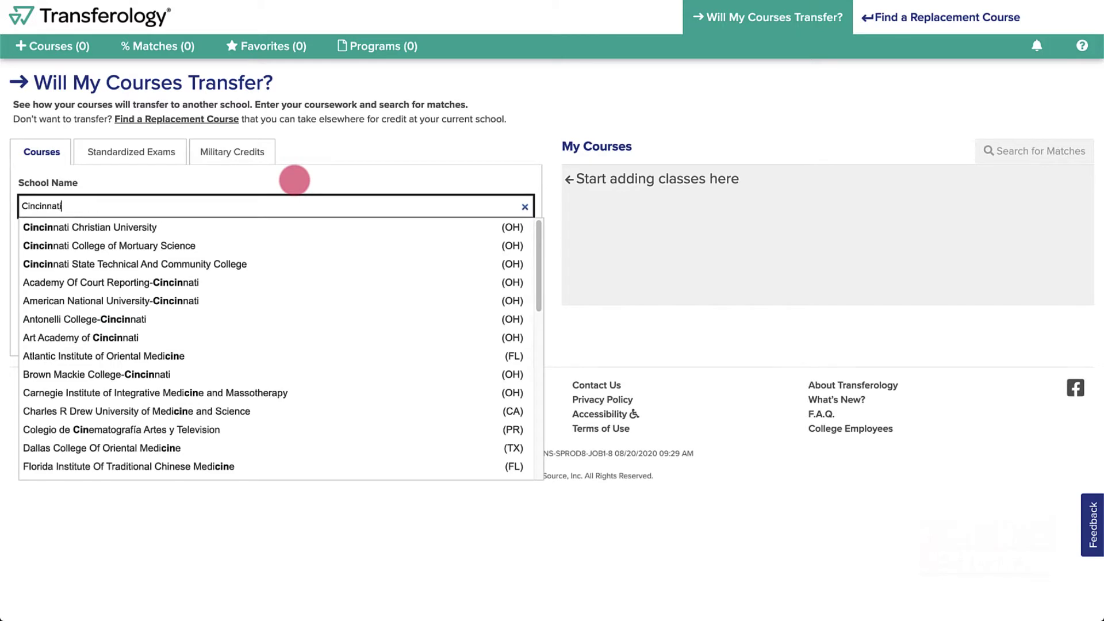
Select Cincinnati State Technical And Community College as the school and set the year the courses were taken to 2019
type("te")
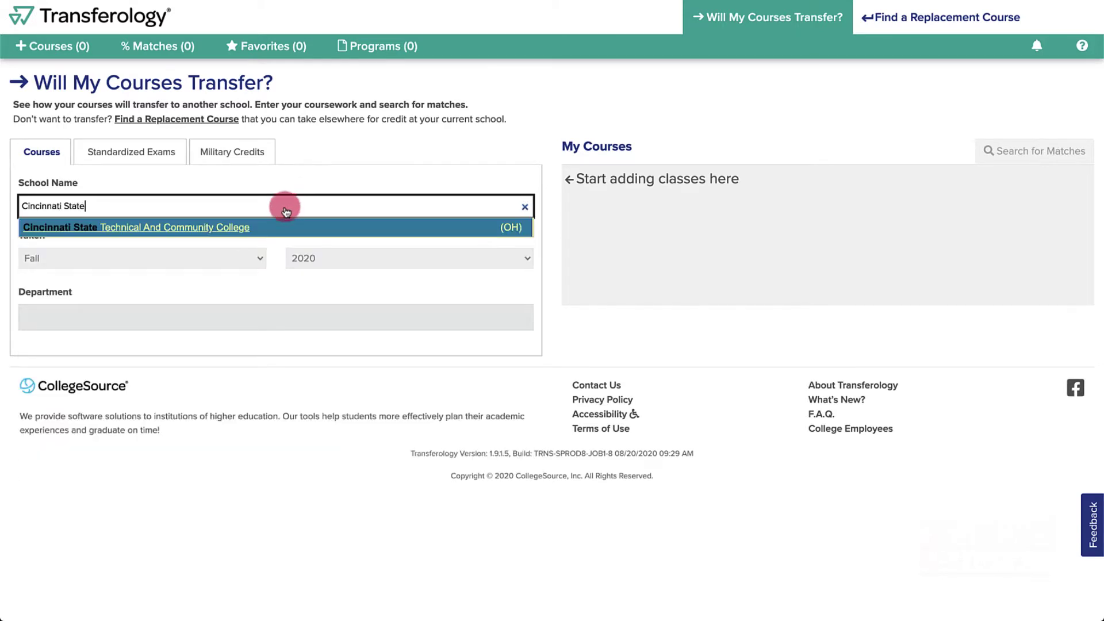
left_click(277, 228)
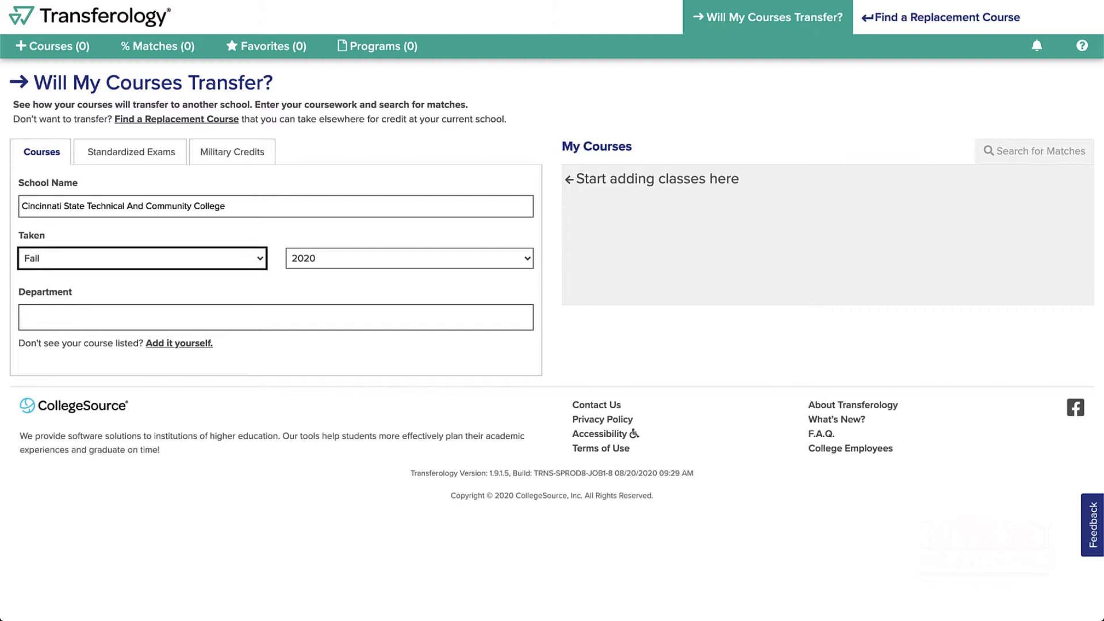
left_click(528, 258)
left_click(519, 269)
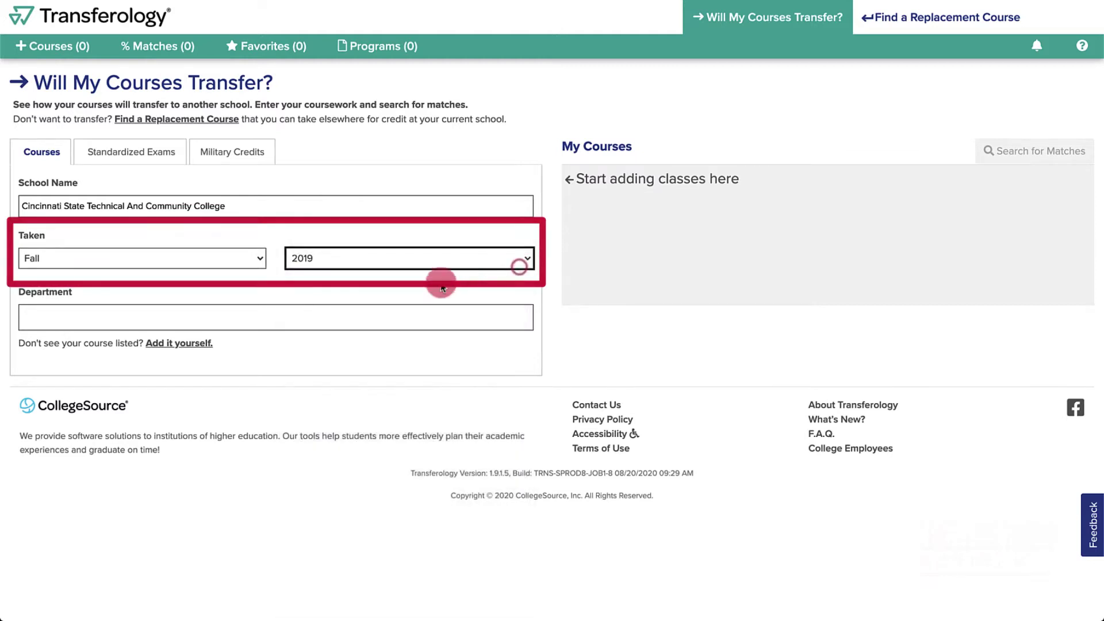
Choose the ART department and add ART111 Art History: Ancient to Medieval Periods to the course list
left_click(362, 304)
type("A")
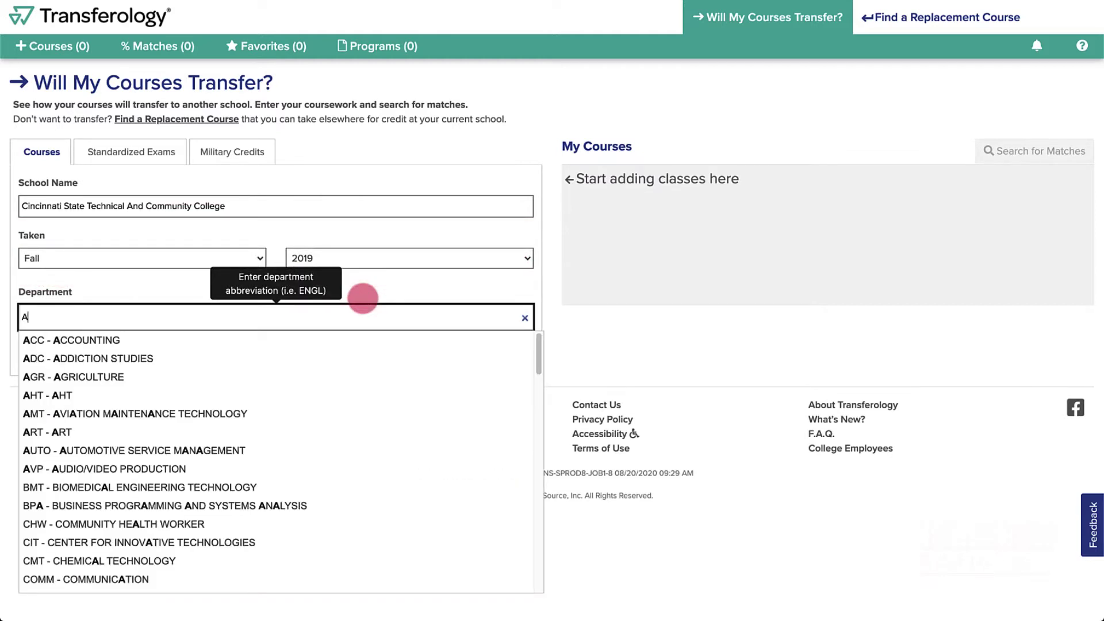
type("RT")
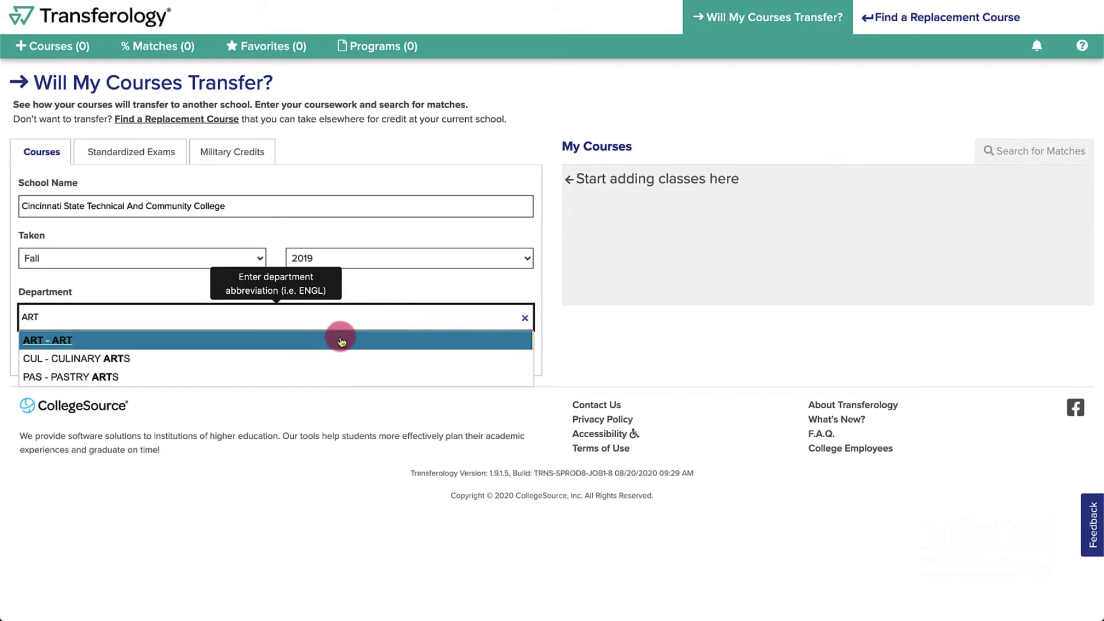
left_click(342, 341)
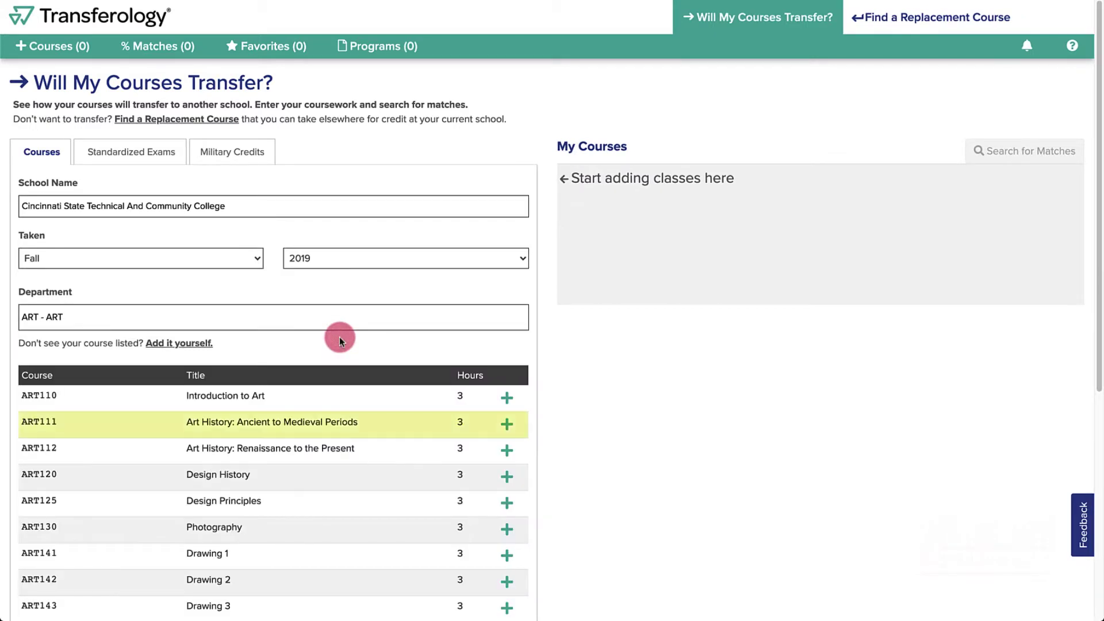
left_click(506, 426)
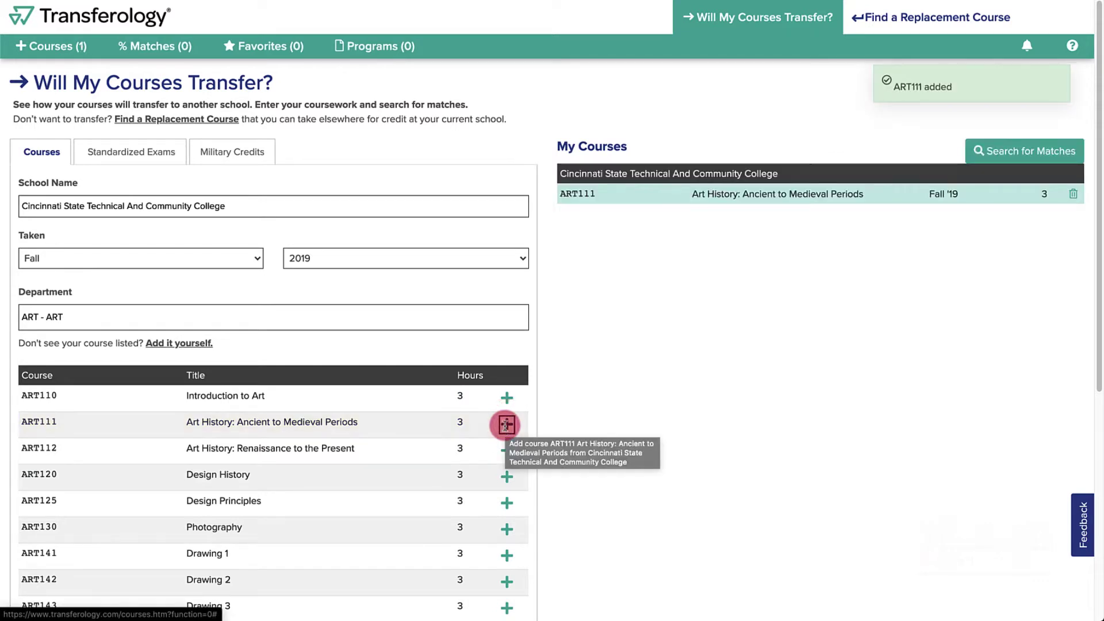
Add the communication courses COMM105 Interpersonal Communication and COMM110 Public Speaking to the course list
left_click(158, 319)
type("Comm105")
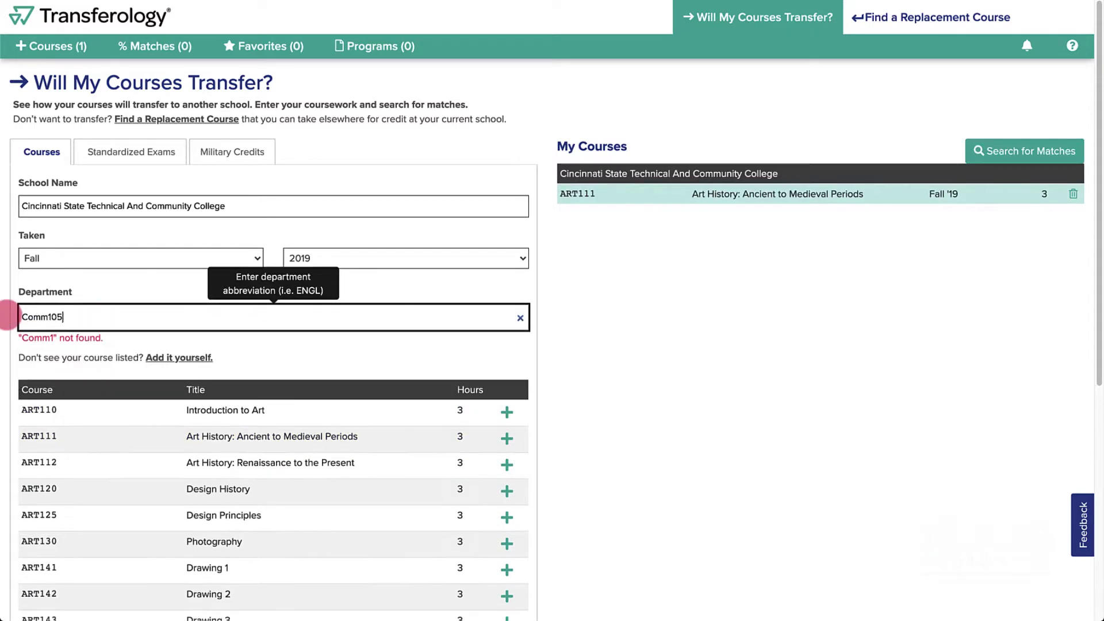
key("Return")
left_click(506, 396)
left_click(506, 422)
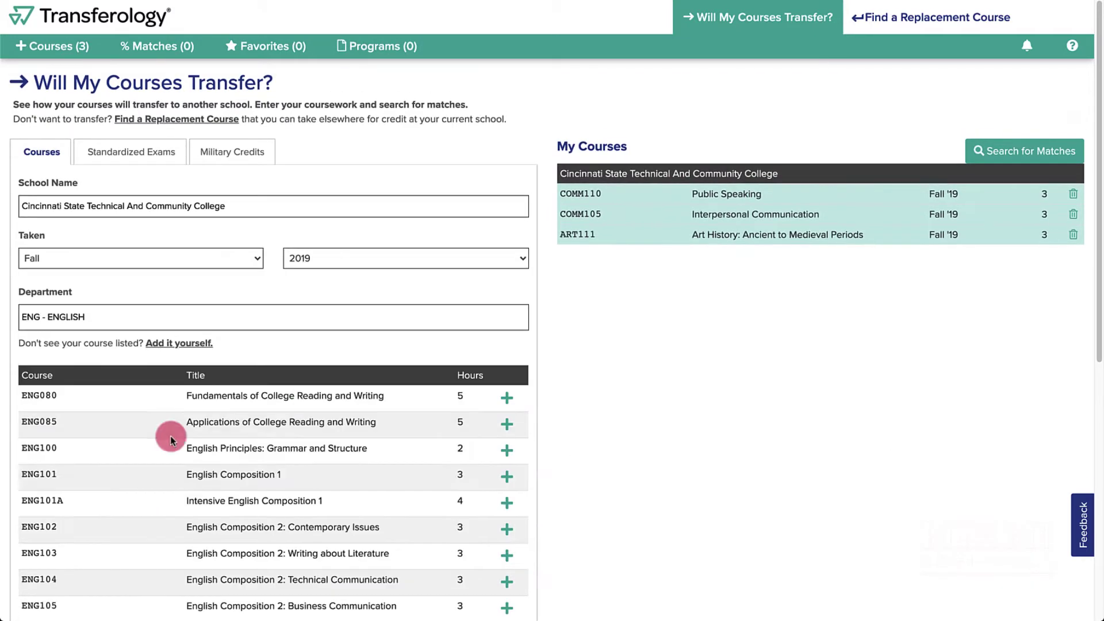
Add ENG101 English Composition 1, HST101 World History: First Civilizations to 1500, PSY110 Introduction to Psychology and PSY205 Child Development to the course list
left_click(507, 476)
left_click(506, 397)
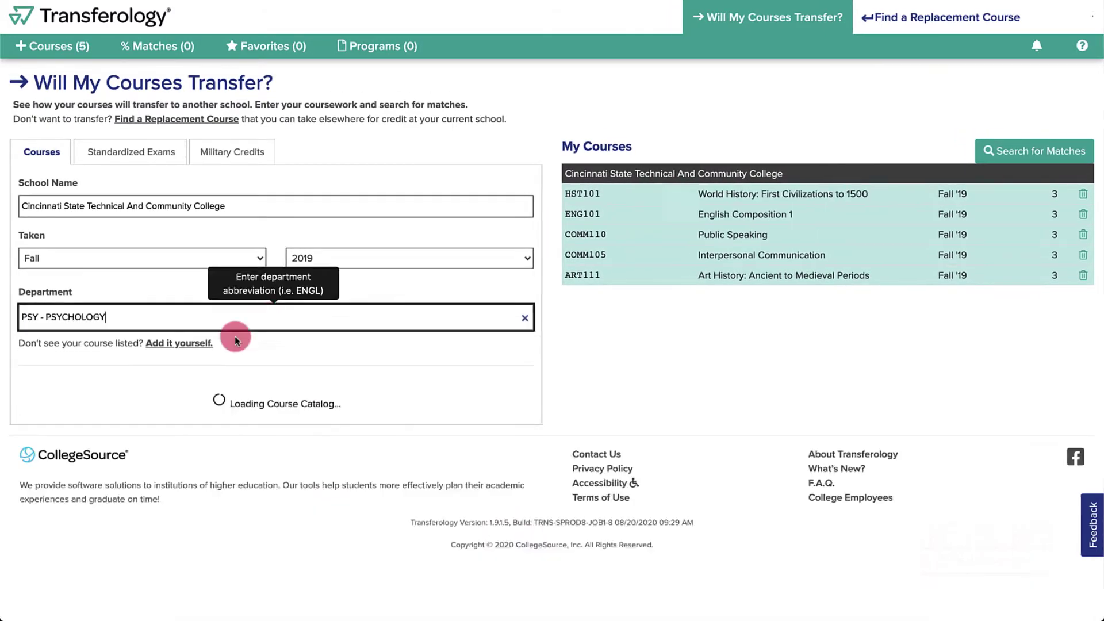
left_click(507, 476)
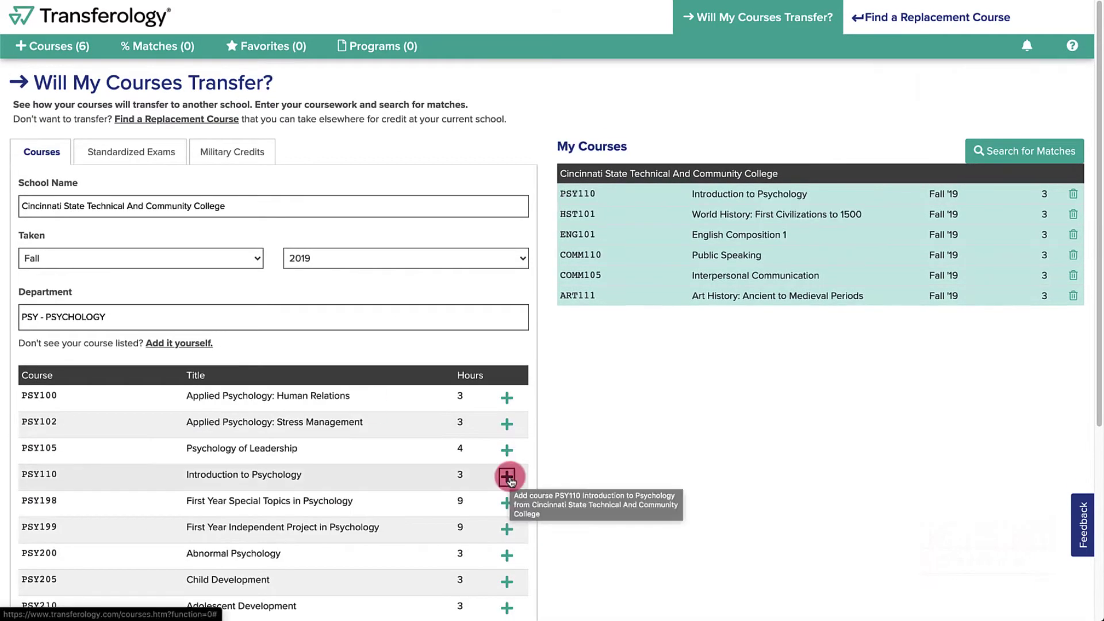
left_click(506, 582)
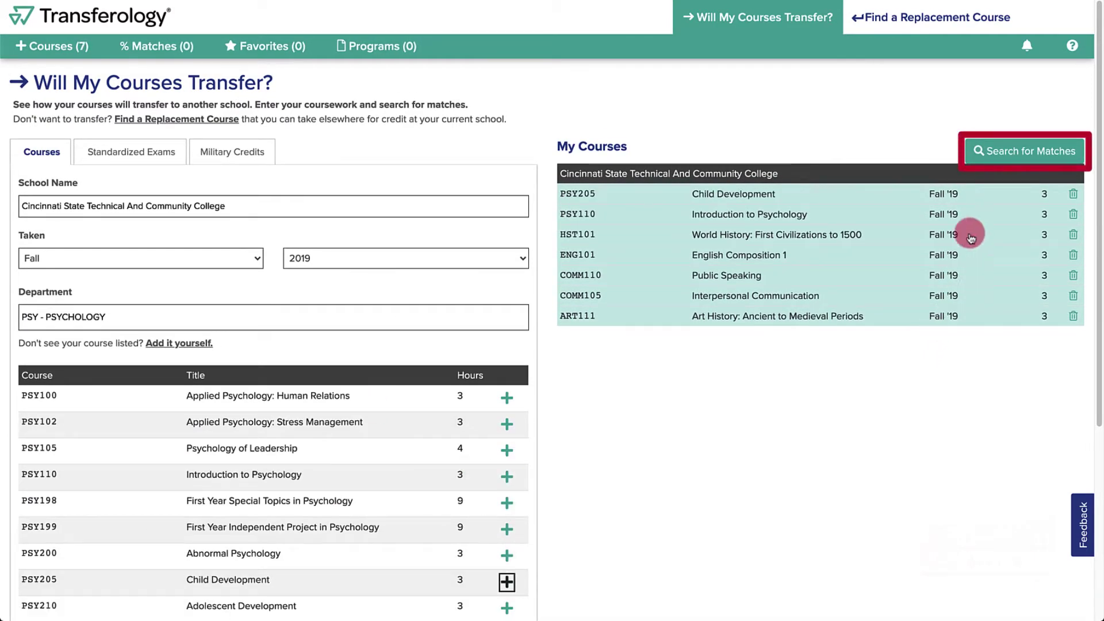
Search for schools that match the added courses and look through the resulting list of schools
left_click(1004, 154)
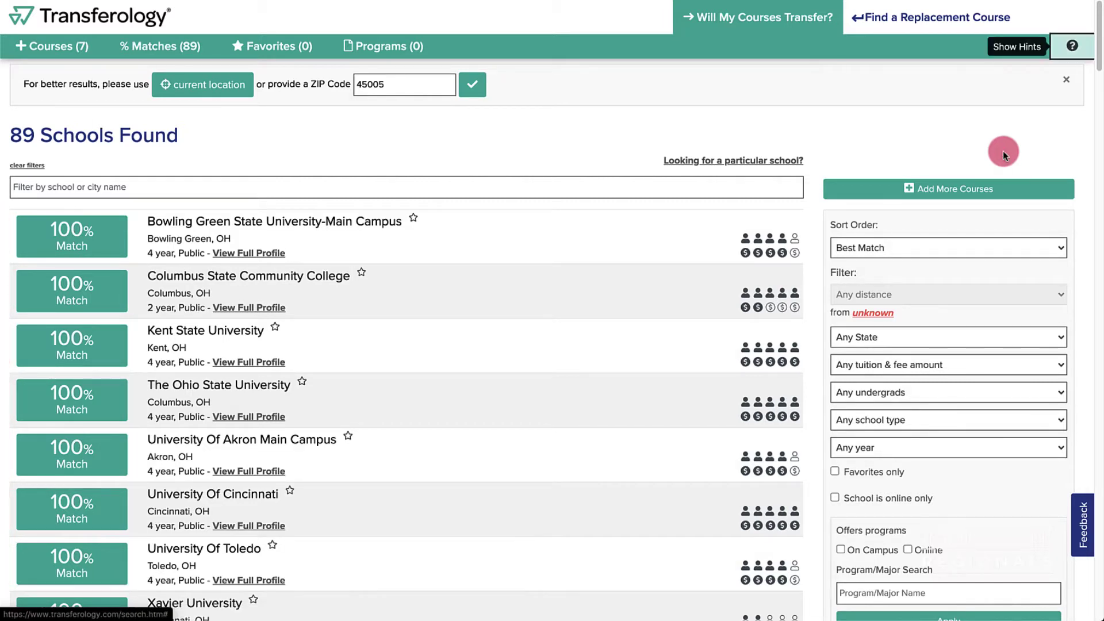
scroll(485, 443, "down", 6)
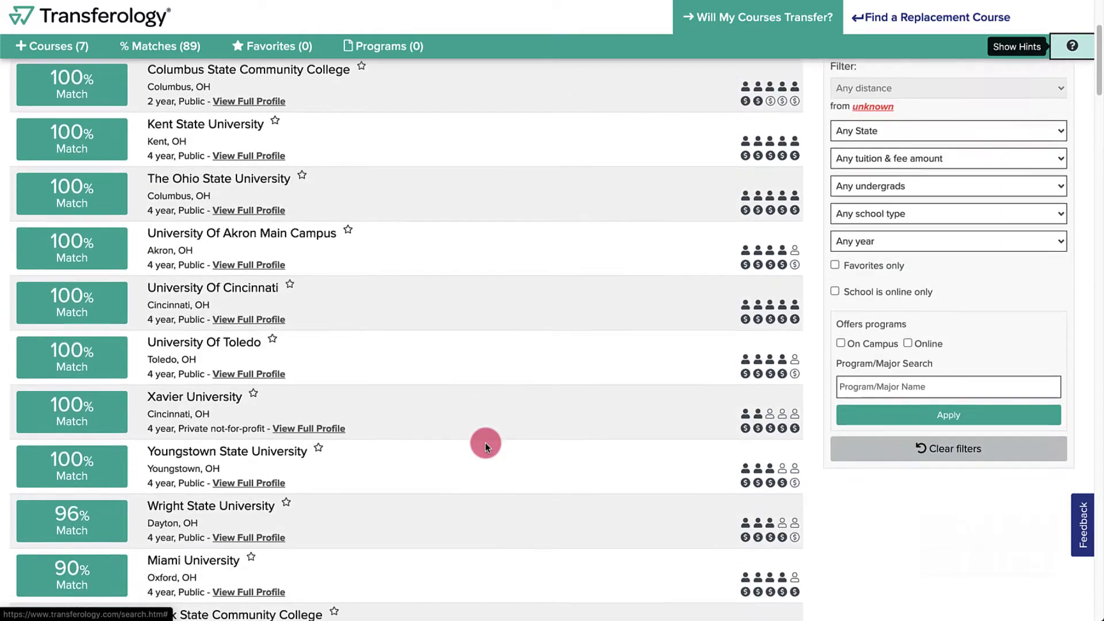
scroll(485, 442, "up", 7)
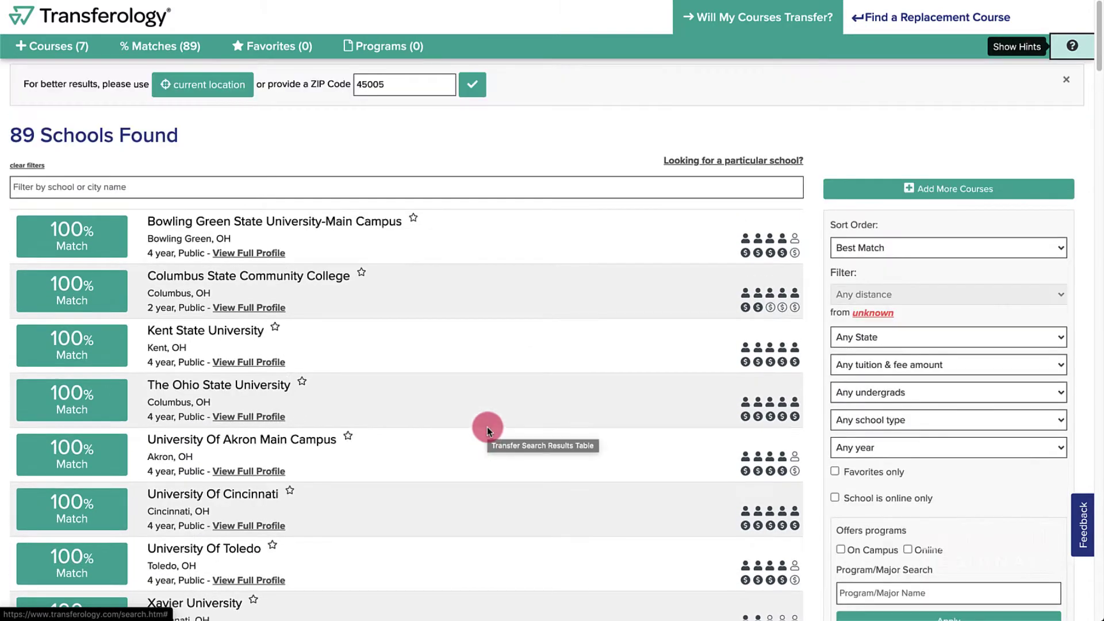
Look up Miami University in Ohio as a particular school and view its matches for the added courses
left_click(734, 161)
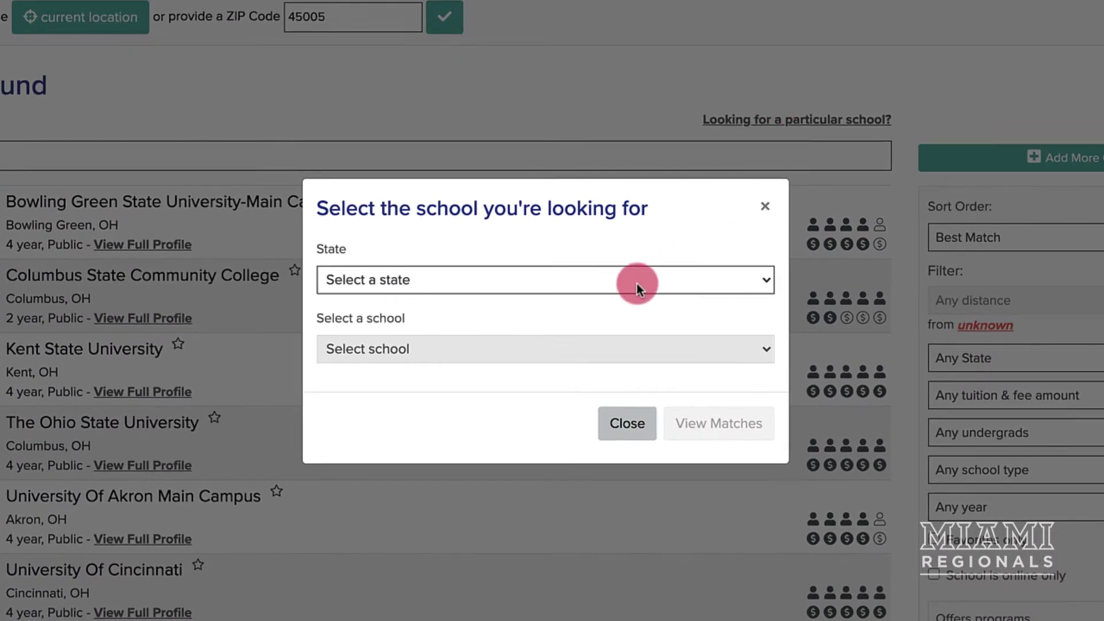
left_click(637, 283)
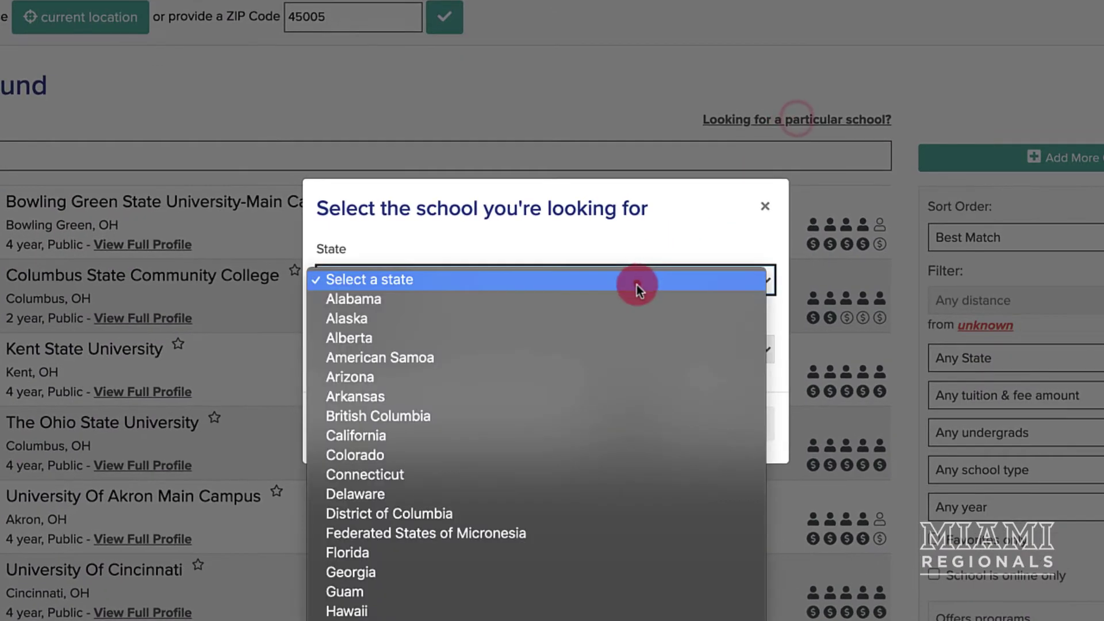
scroll(624, 368, "down", 5)
left_click(572, 599)
left_click(500, 349)
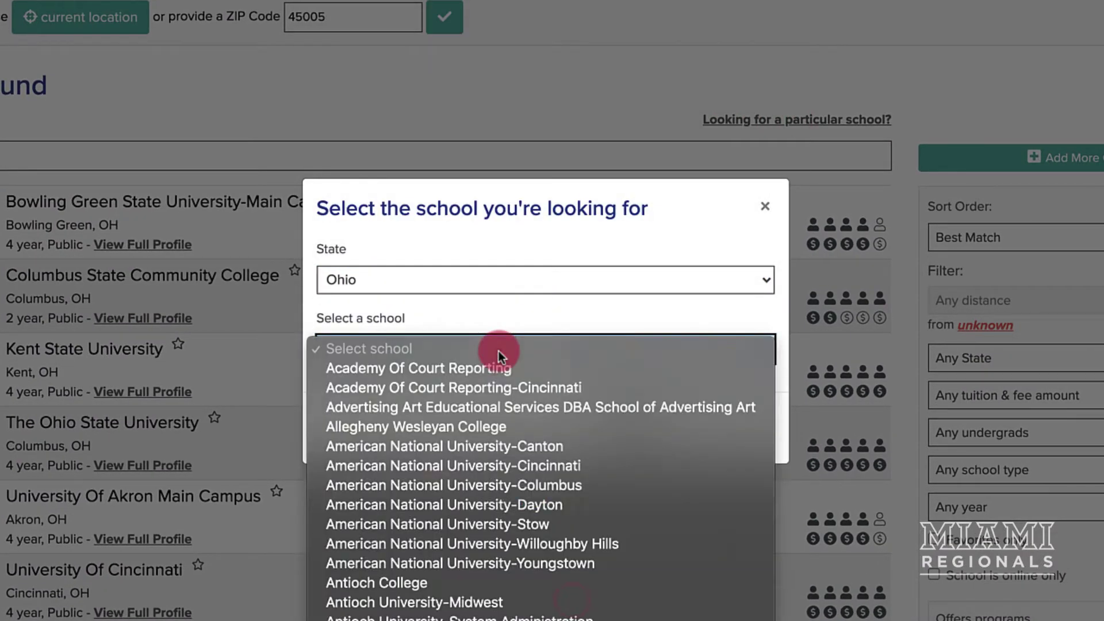
scroll(500, 498, "down", 20)
key("Down")
key("Down")
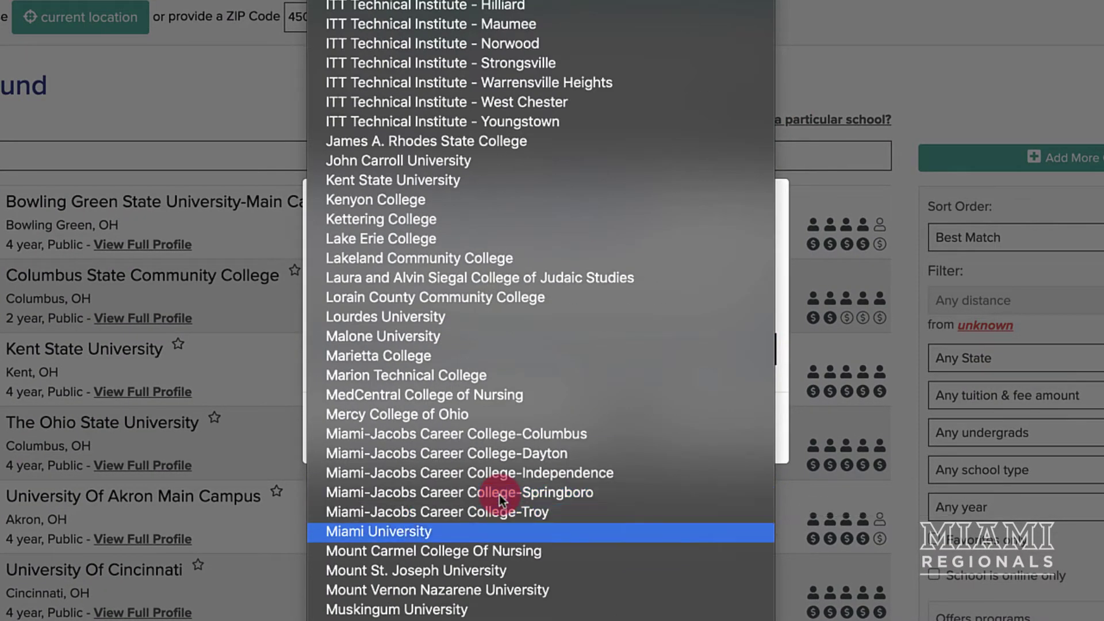
left_click(499, 523)
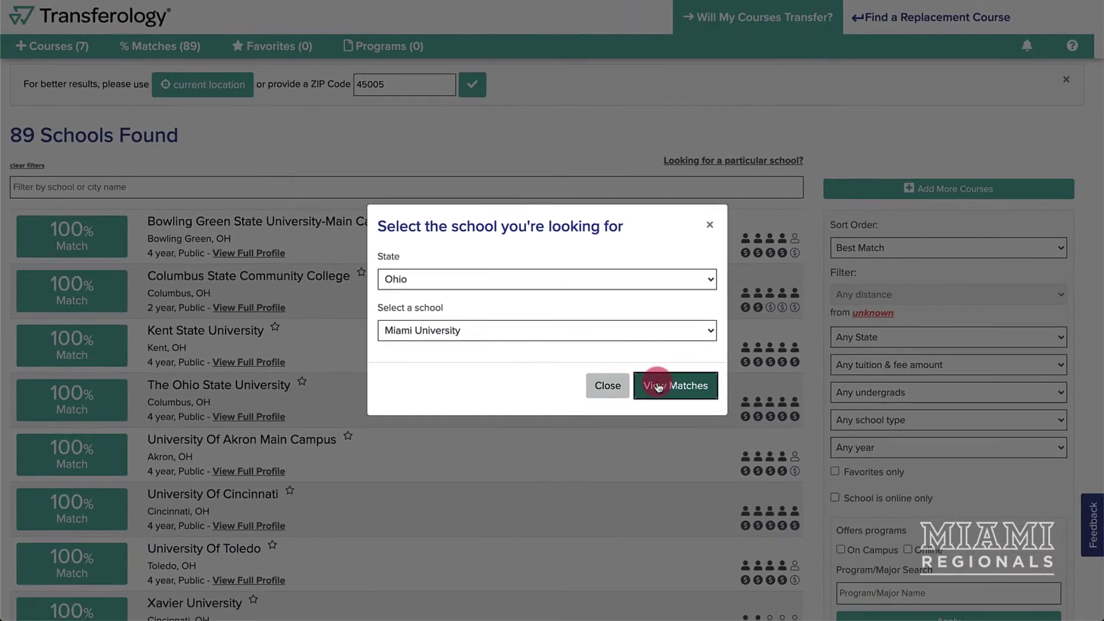
left_click(687, 423)
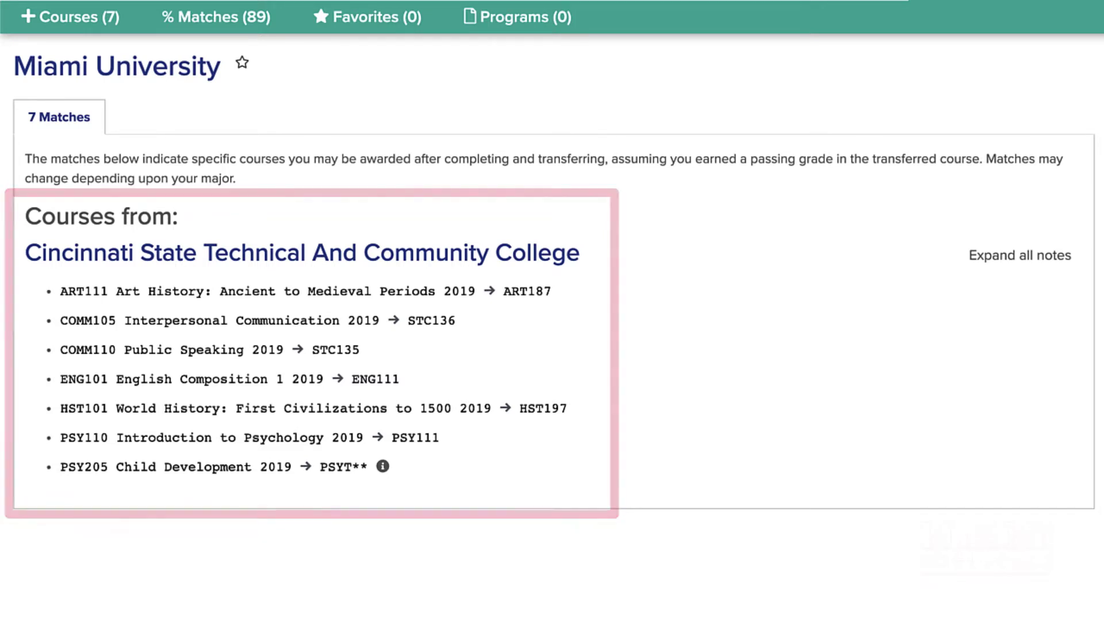
Read the transfer rule note for PSY205 Child Development and open Miami University's list of programs to apply the courses to
left_click(383, 467)
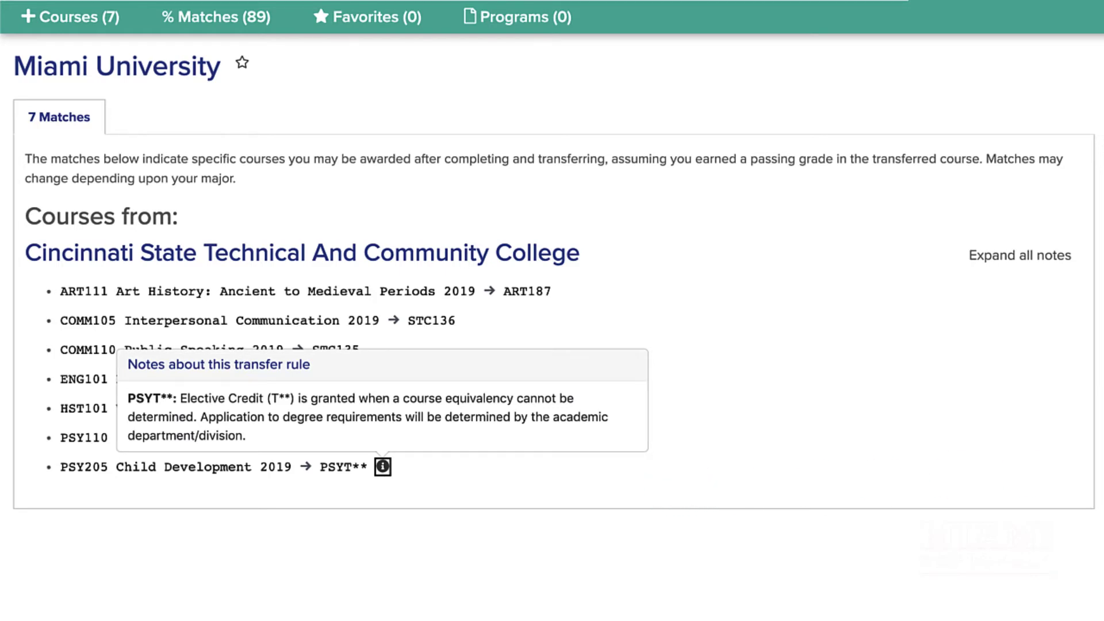
left_click(919, 380)
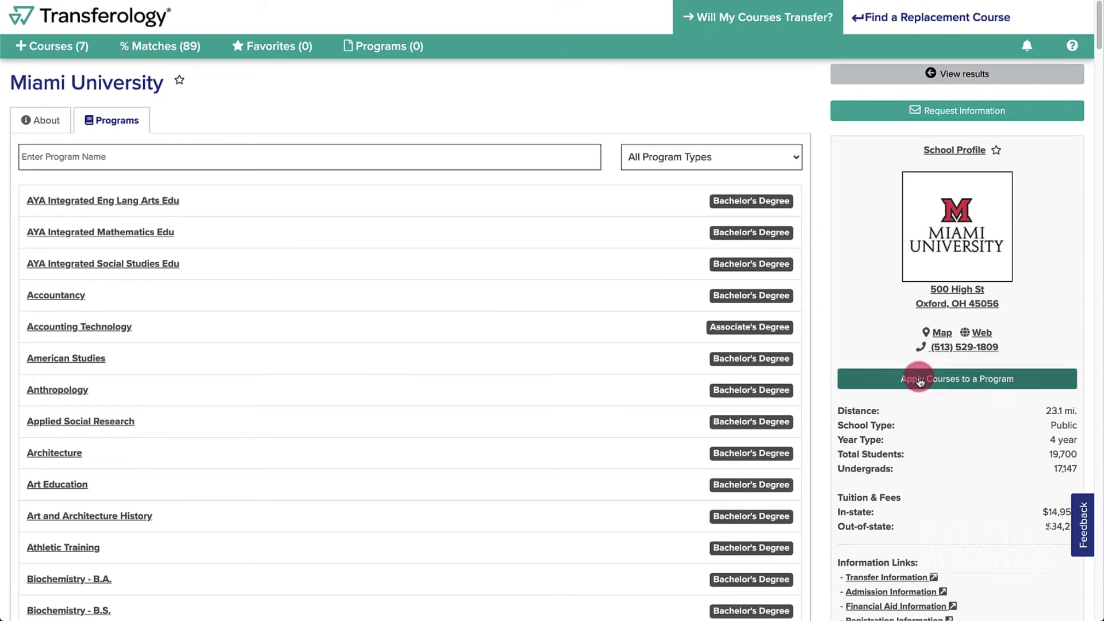
scroll(487, 445, "down", 13)
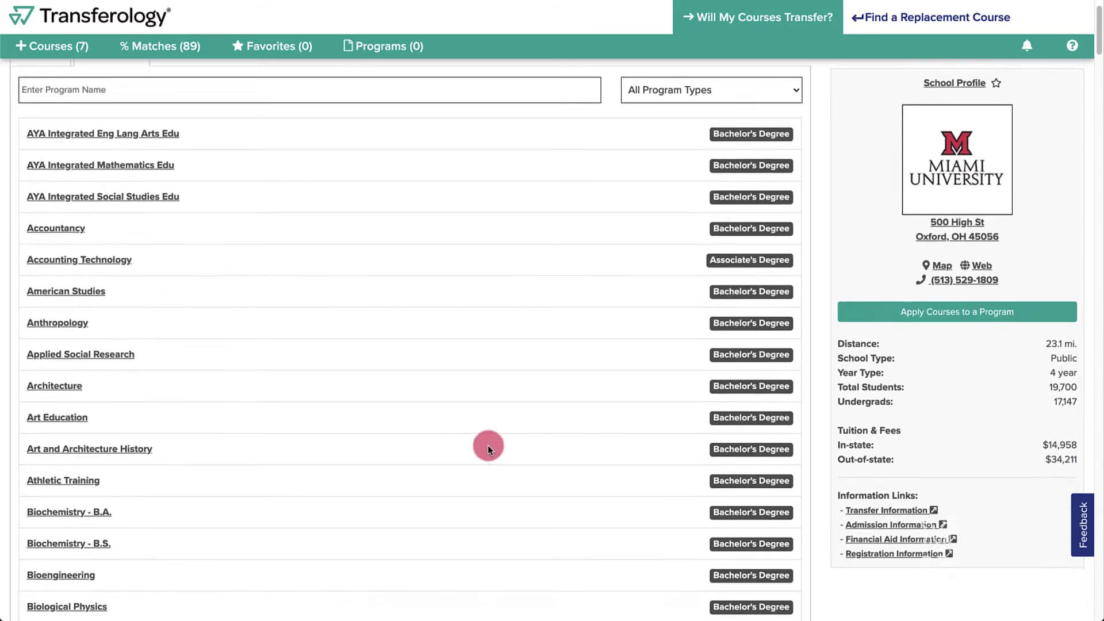
scroll(488, 445, "down", 5)
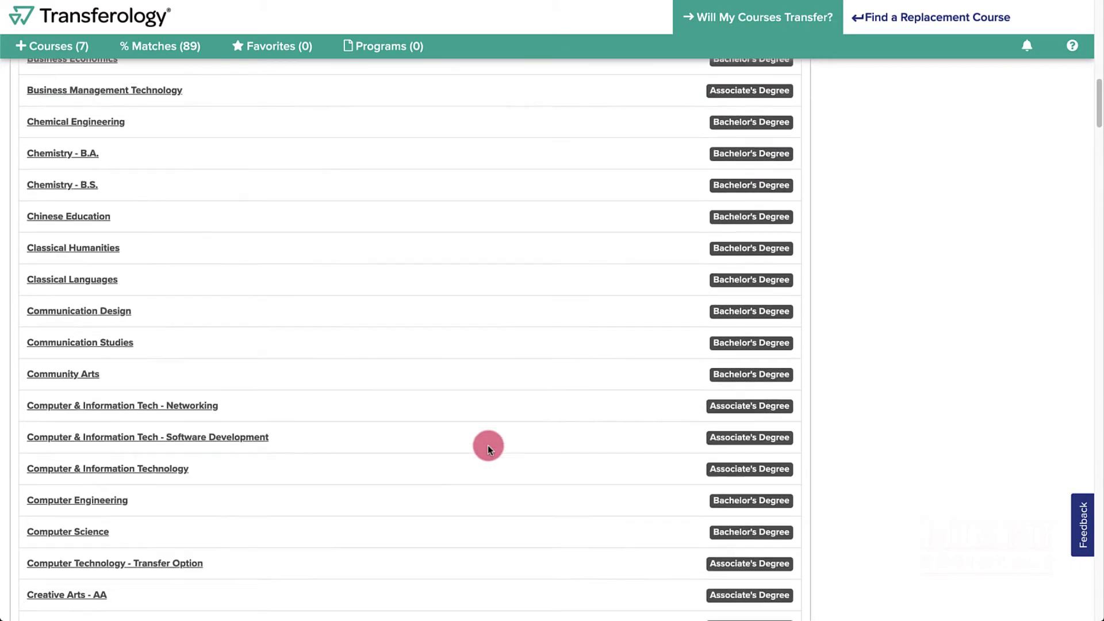
scroll(487, 445, "up", 20)
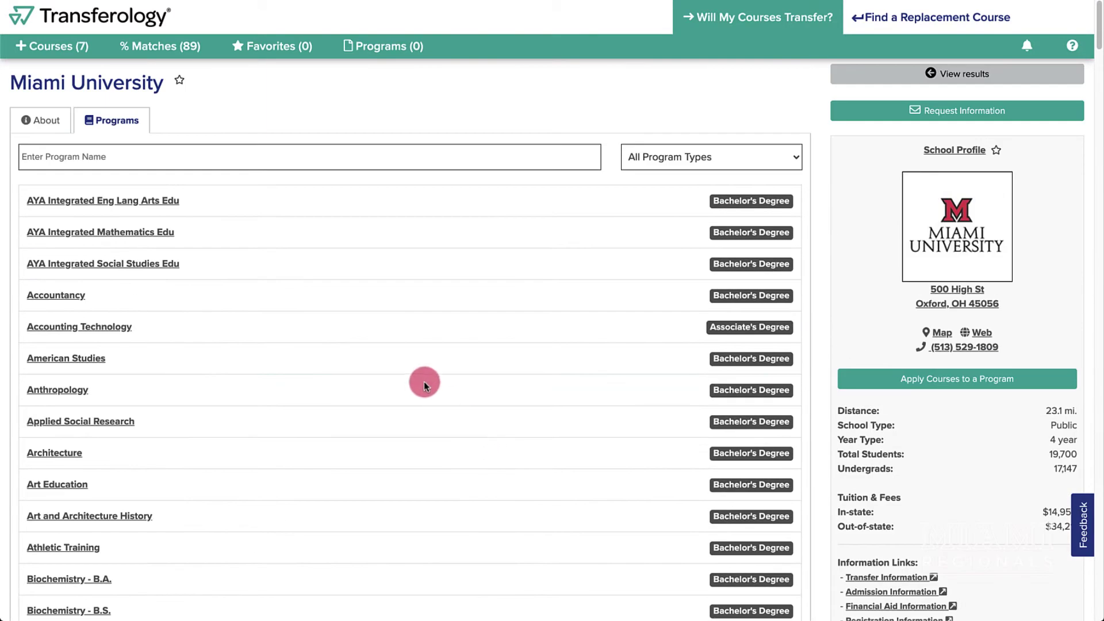
Filter Miami University's programs by the name "English" and open the English Studies bachelor's program
left_click(201, 156)
type("En")
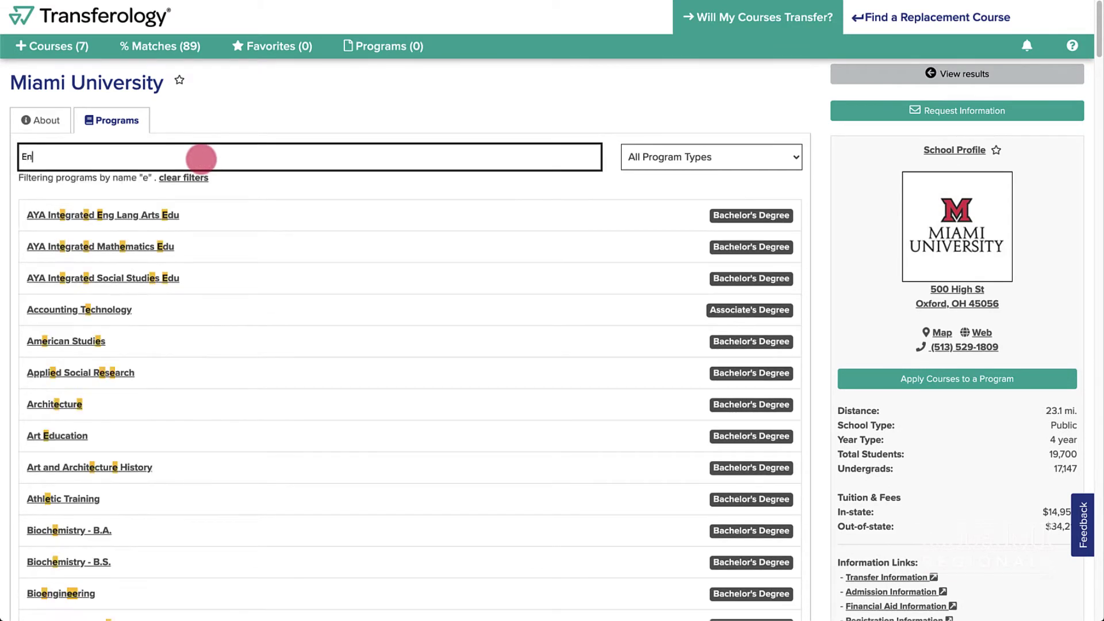
type("glish")
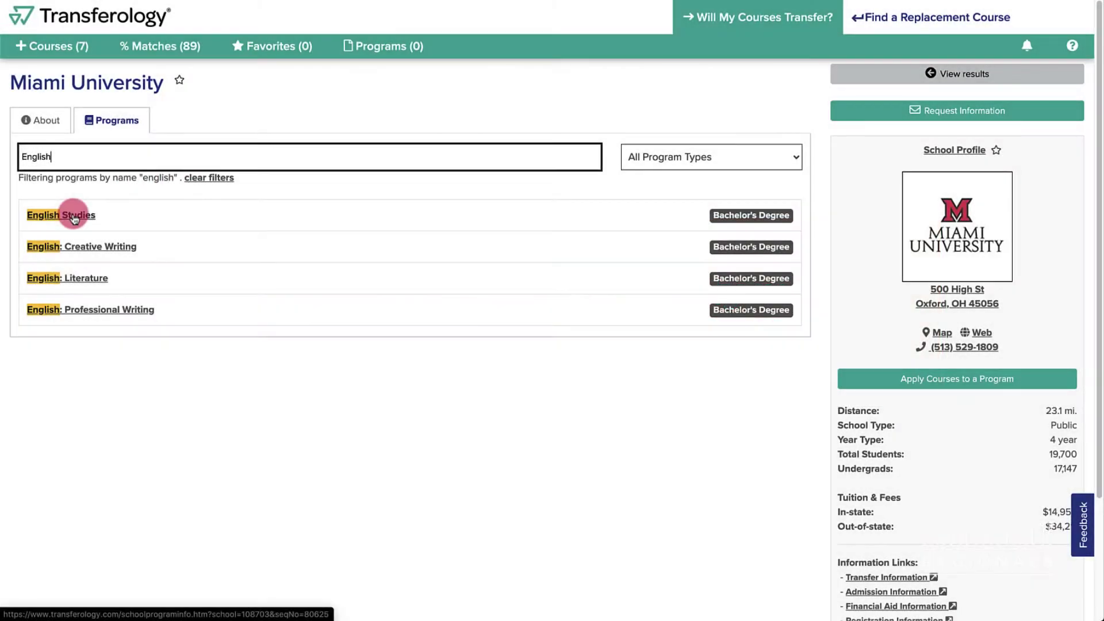
left_click(73, 215)
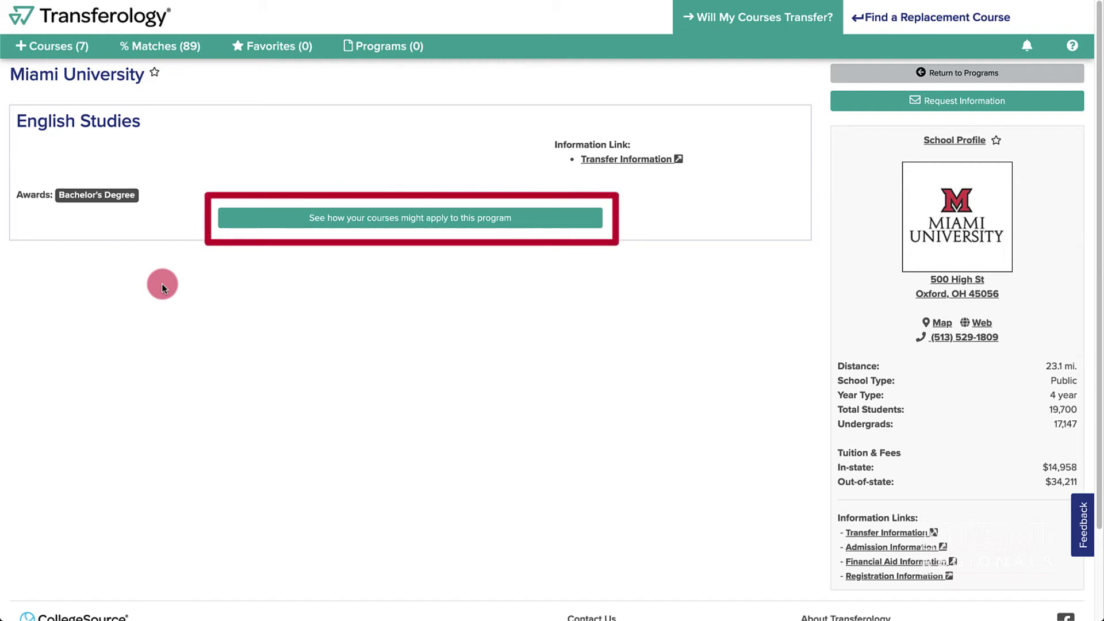
Request the English Studies course report with all answers kept at No and the speculative-report statement accepted, and open the list of program requests
left_click(526, 217)
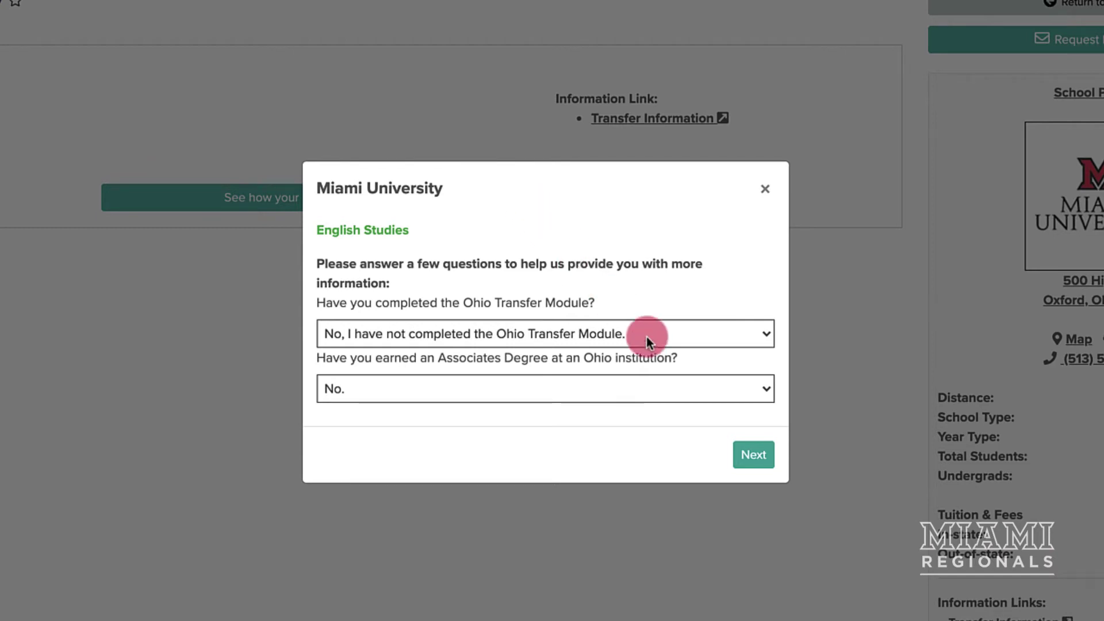
left_click(754, 457)
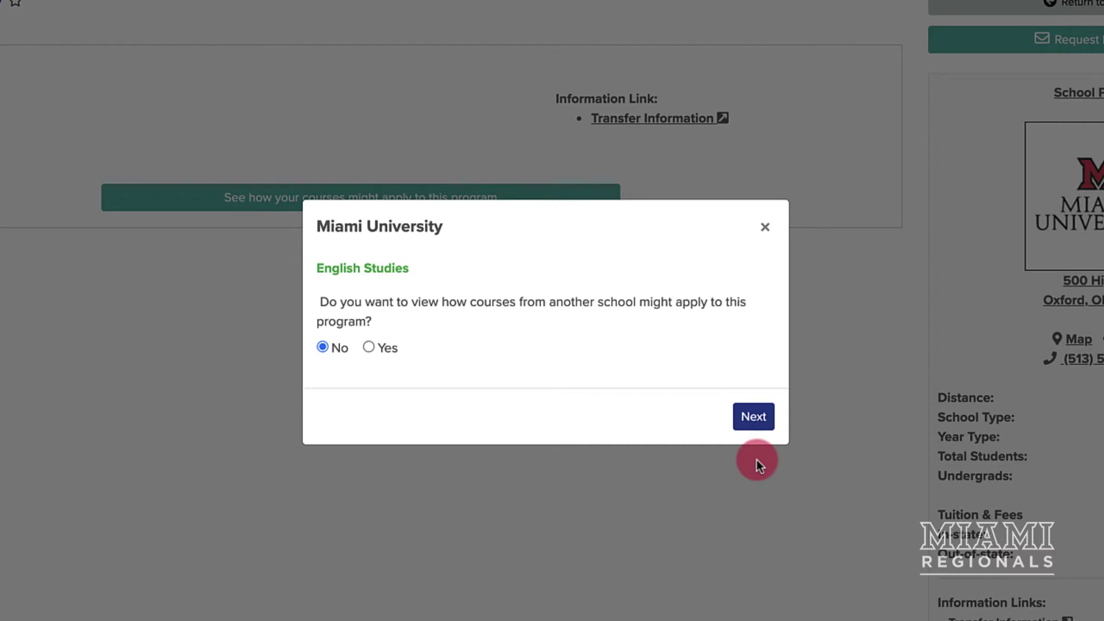
left_click(752, 416)
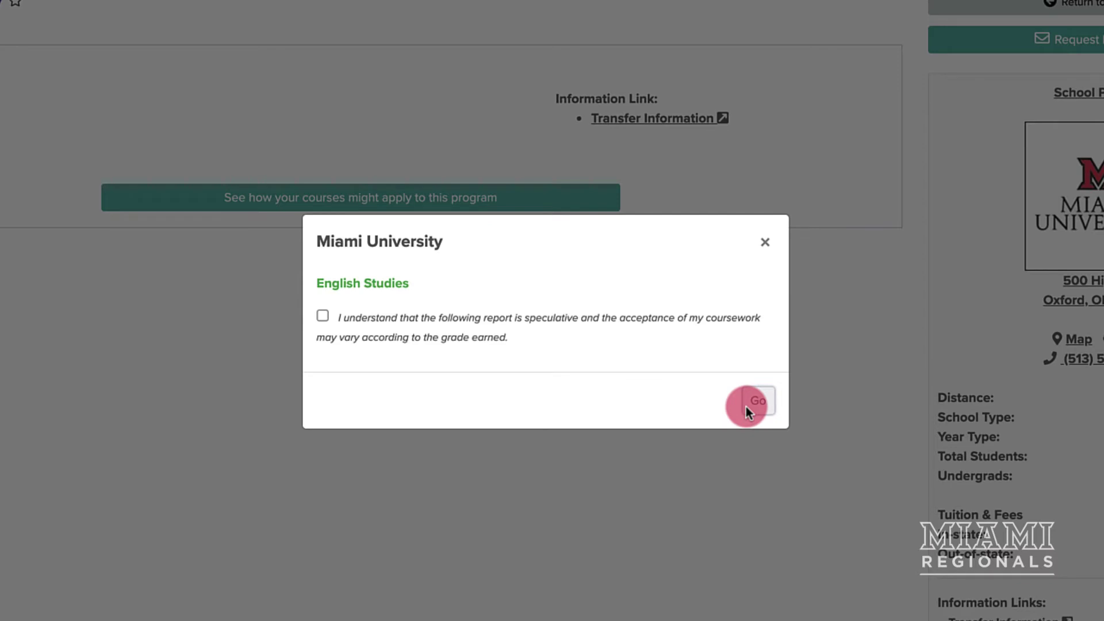
left_click(323, 316)
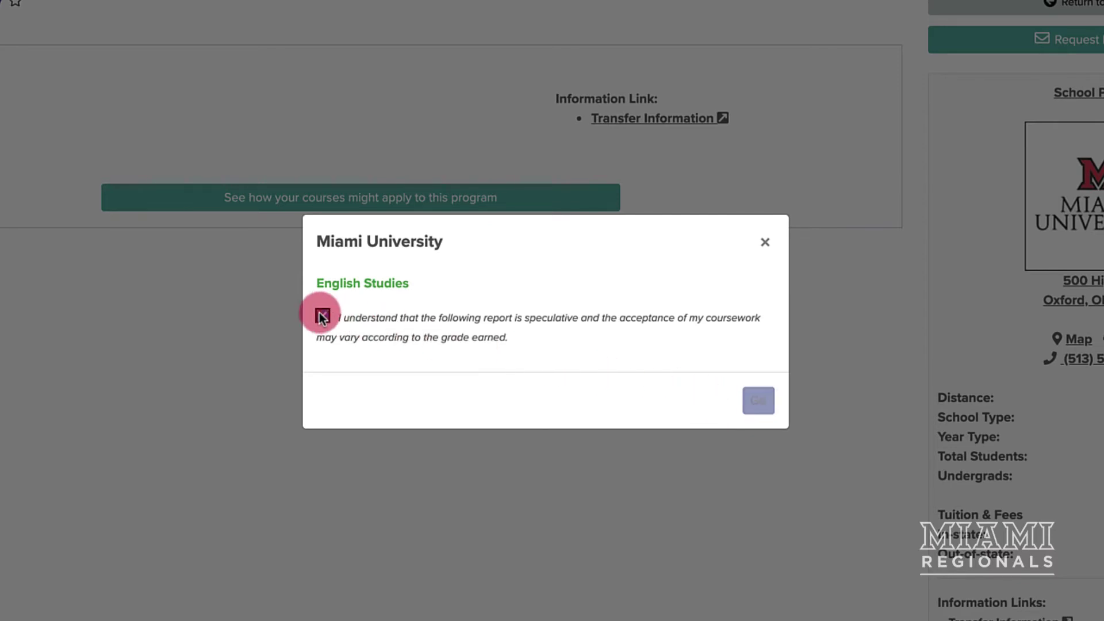
left_click(741, 390)
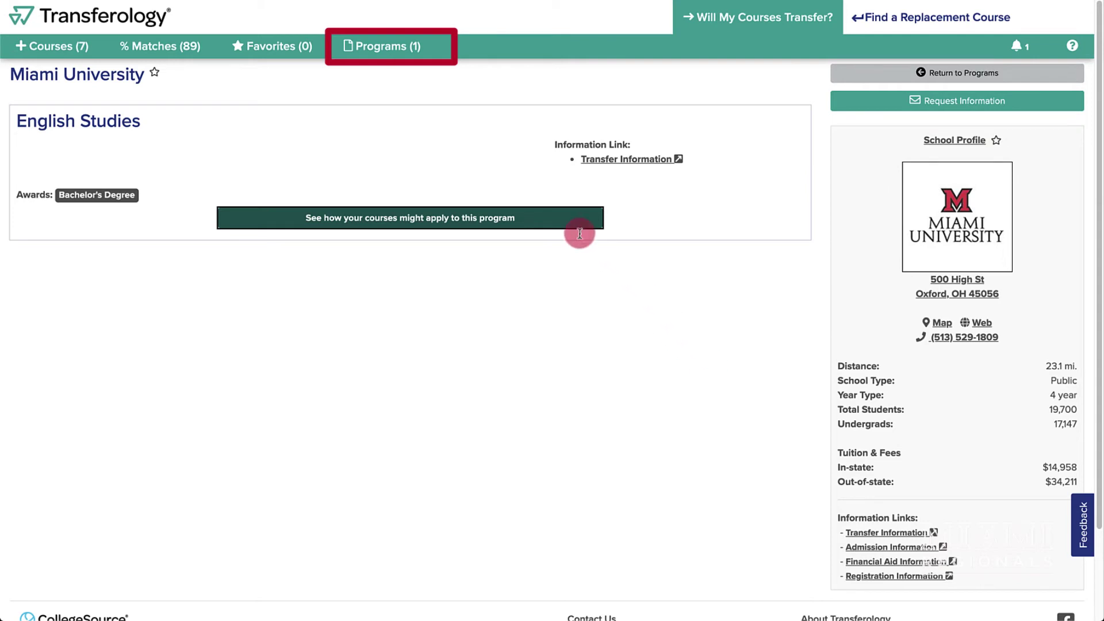
left_click(397, 48)
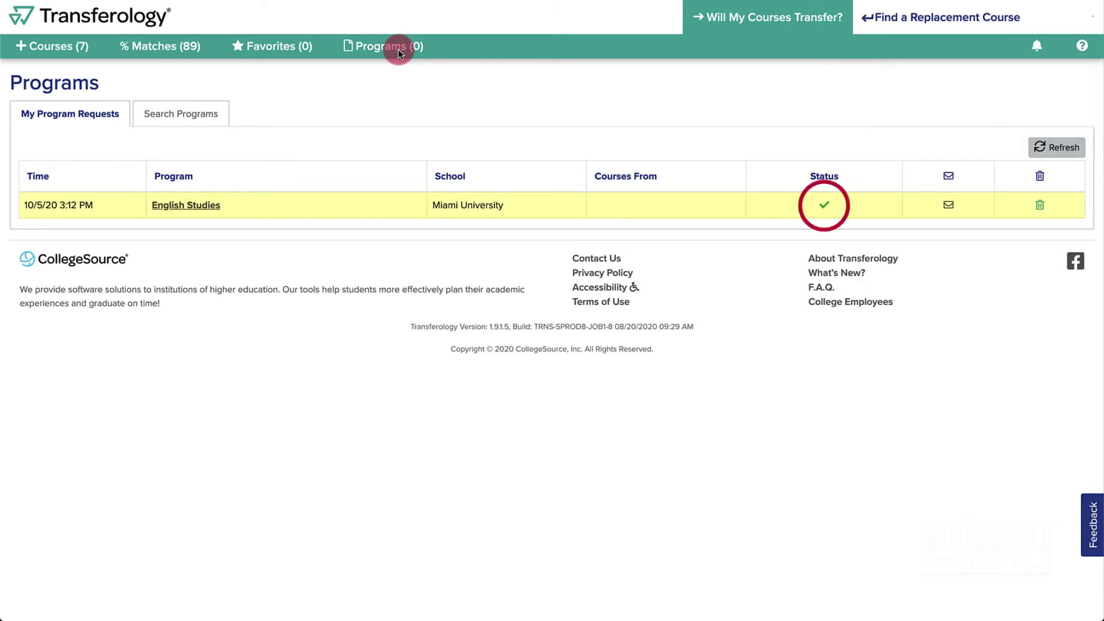
Open the requested English Studies report for Miami University and read its general graduation and first Foundation requirements
left_click(204, 208)
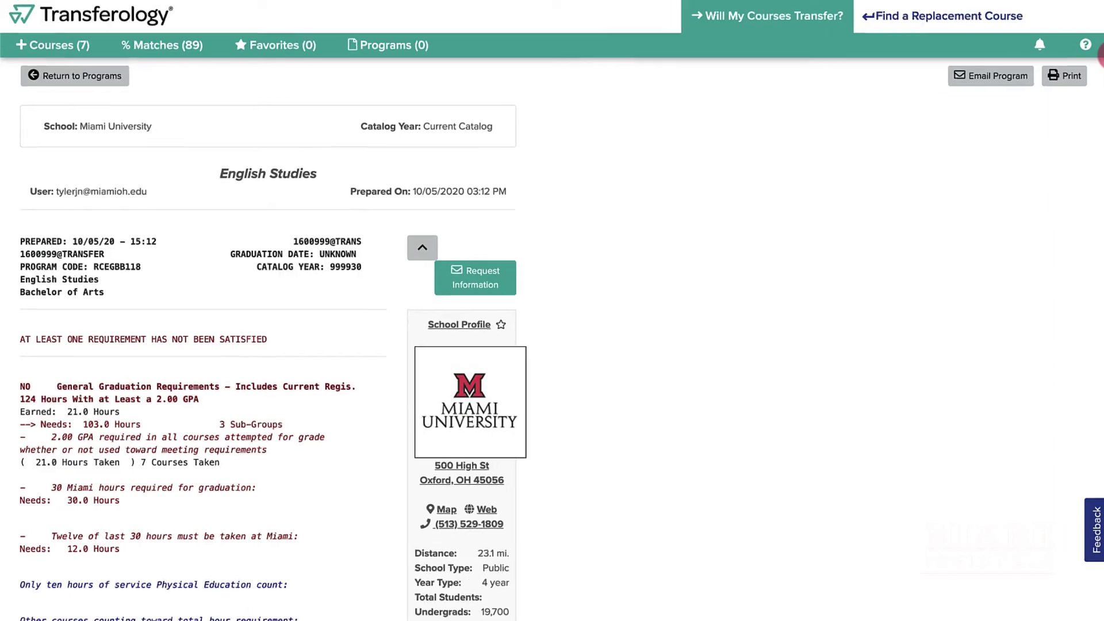
scroll(356, 322, "down", 3)
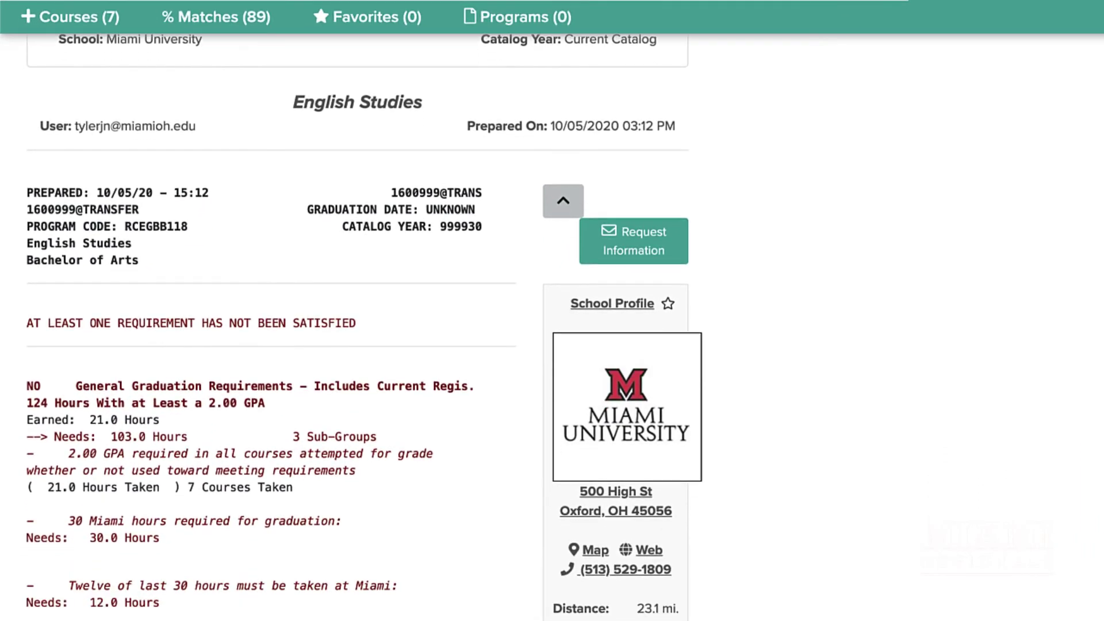
scroll(356, 322, "down", 4)
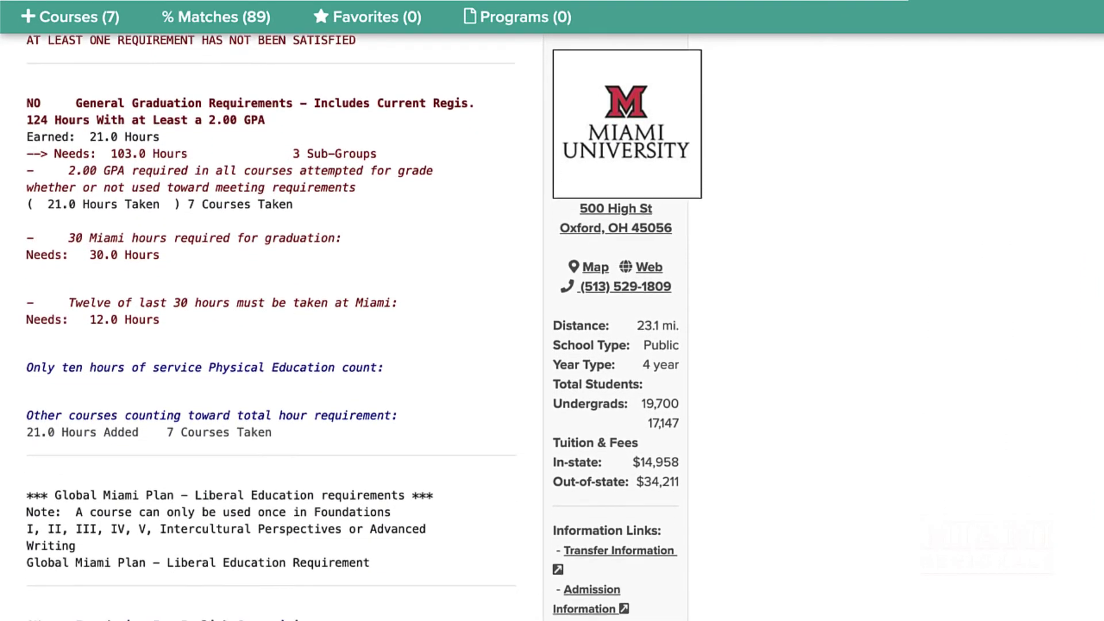
scroll(356, 322, "down", 3)
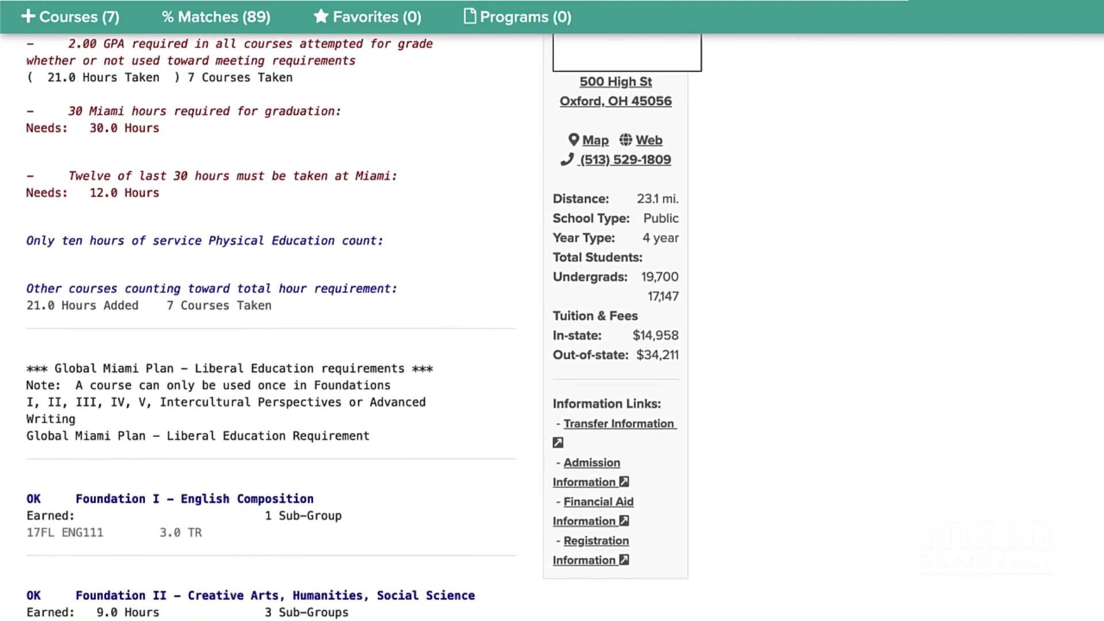
scroll(356, 322, "down", 1)
Read the rest of the English Studies report, from the remaining Foundation and Experiential Learning requirements to the legend and transcript record
scroll(271, 322, "down", 15)
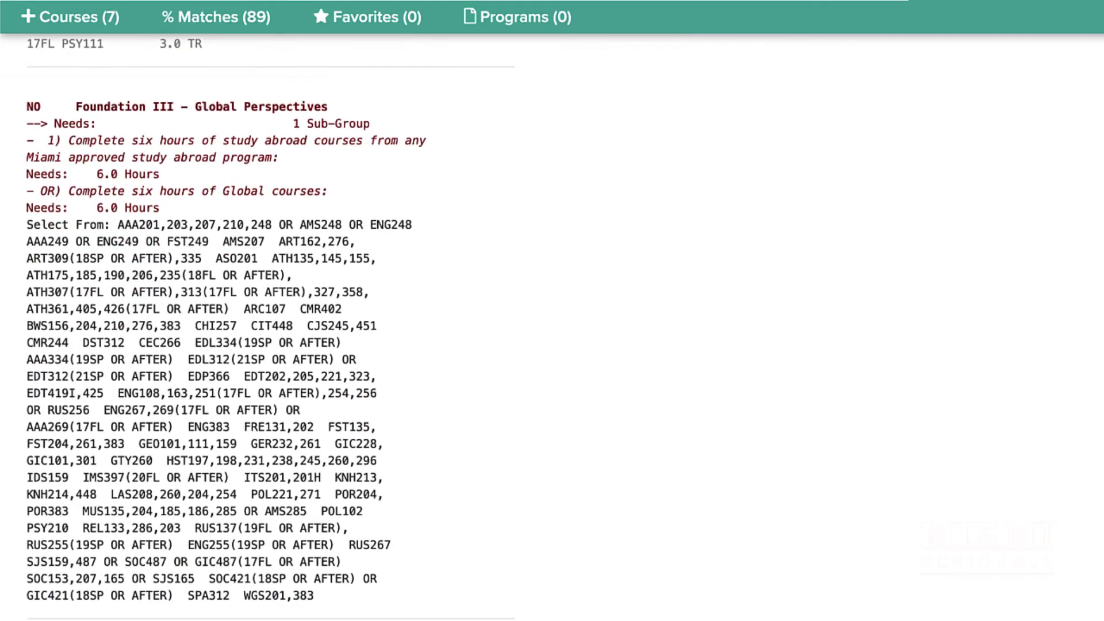
scroll(270, 322, "down", 5)
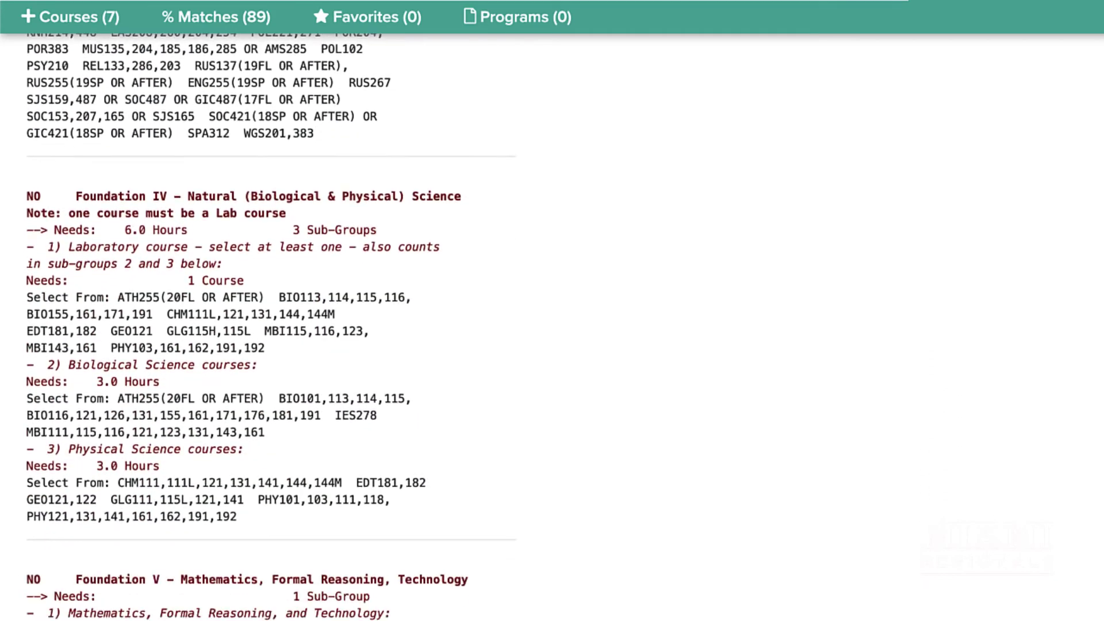
scroll(270, 322, "up", 1)
scroll(270, 322, "down", 10)
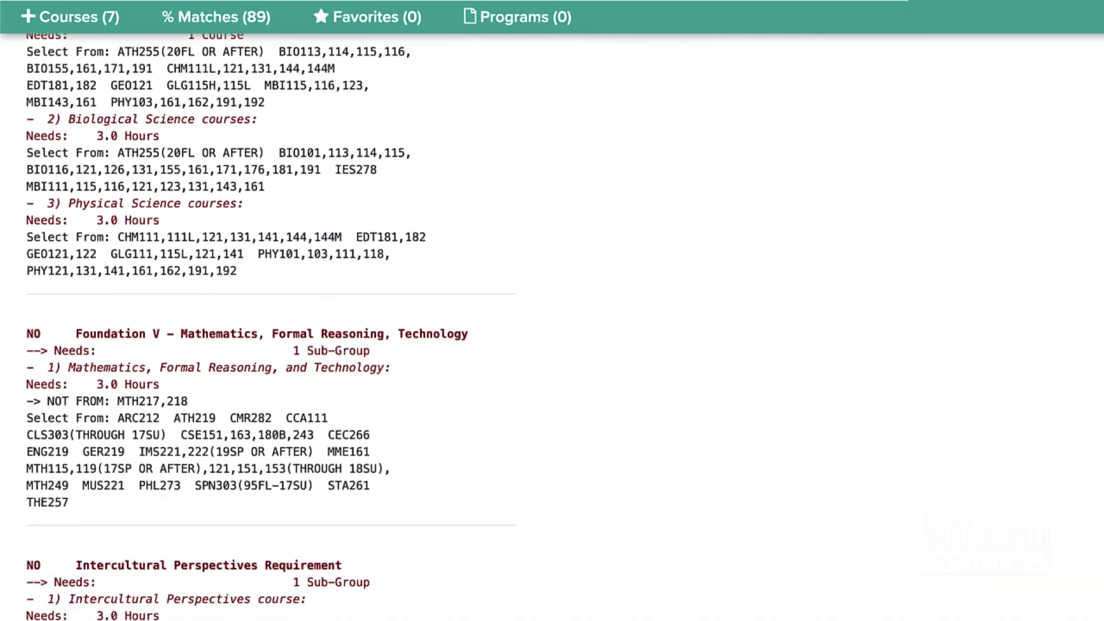
scroll(271, 322, "down", 10)
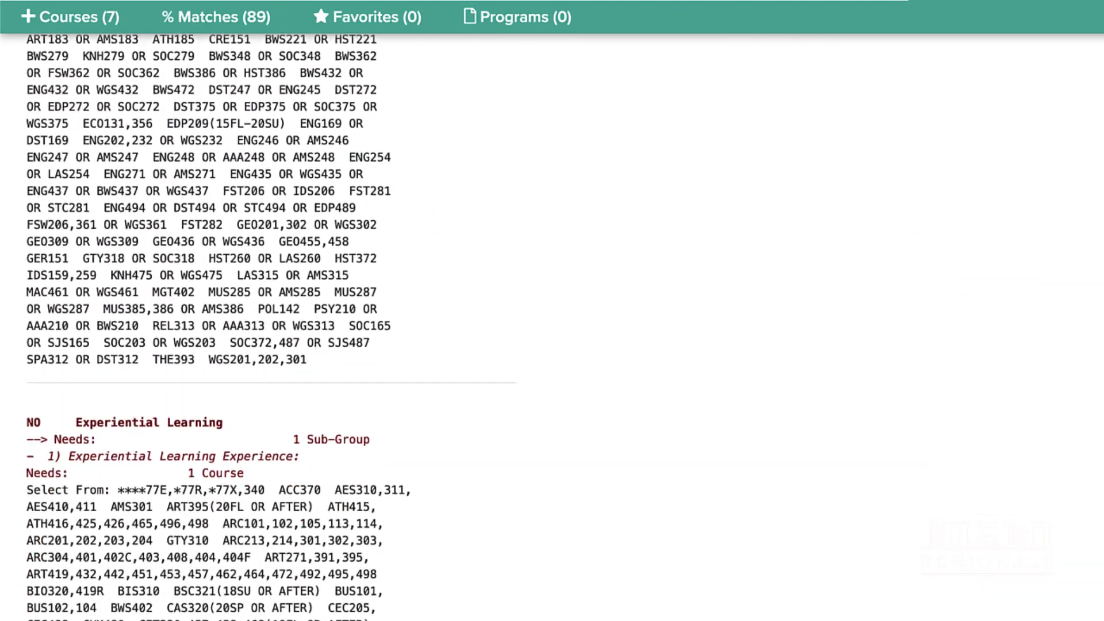
scroll(270, 322, "down", 10)
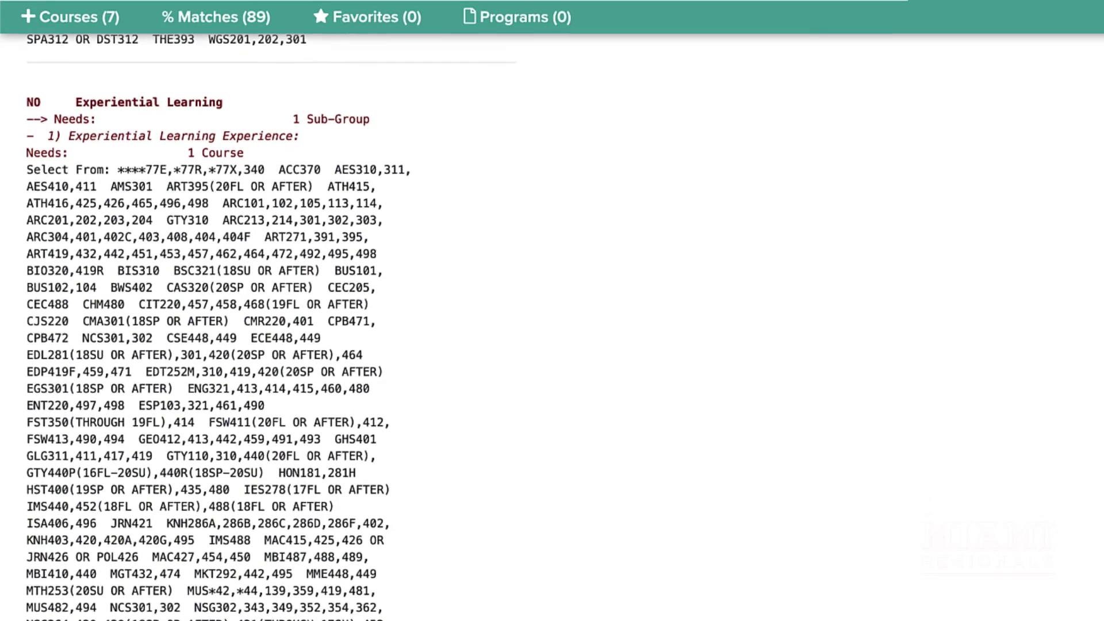
left_click_drag(1096, 308, 1098, 525)
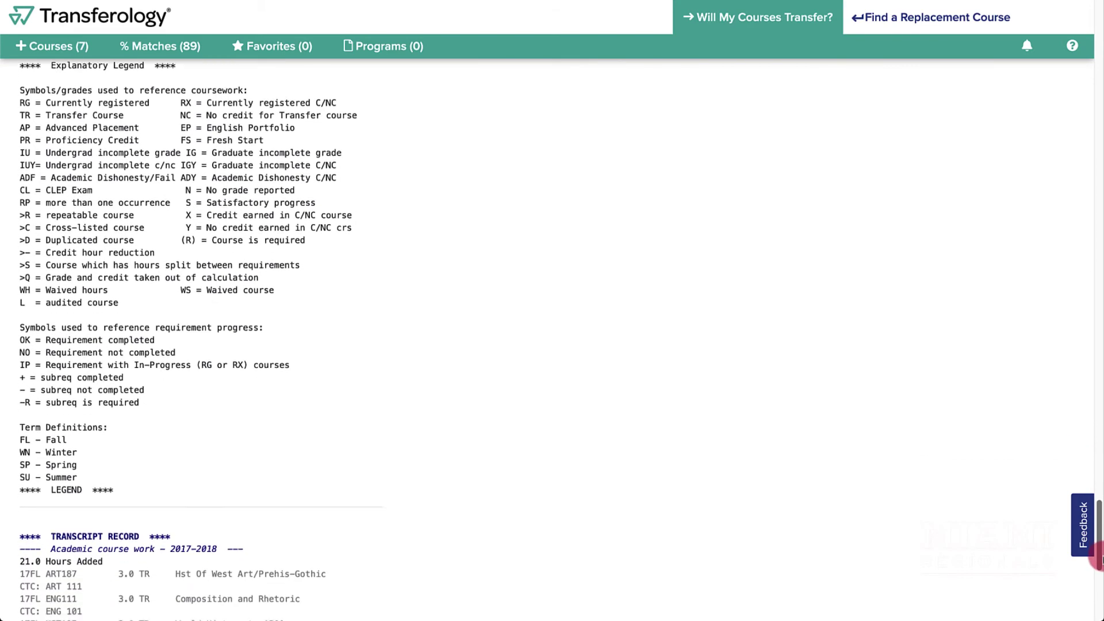
left_click_drag(1099, 560, 1100, 600)
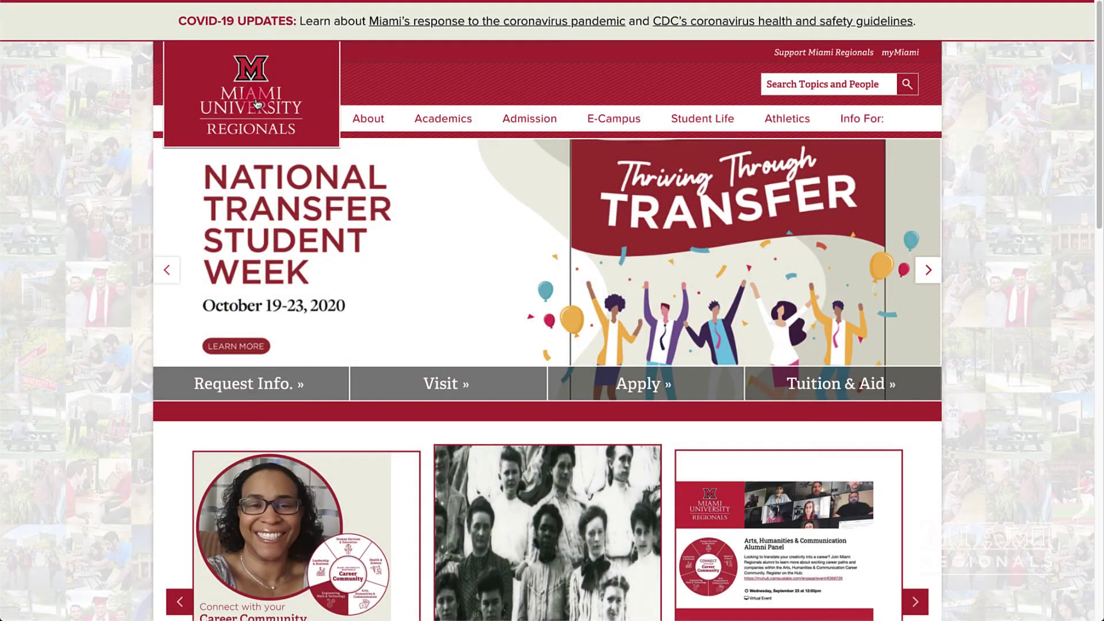
On the Miami University Regionals website, open the Schedule a Visit page and choose the one-on-one virtual appointment for Transfer Students
left_click(463, 382)
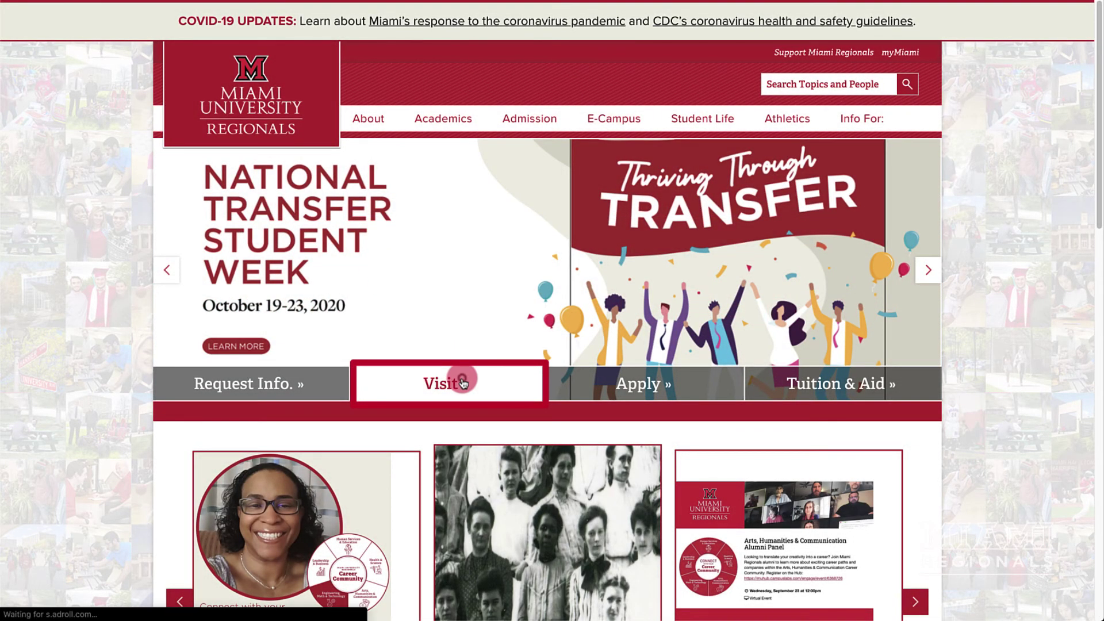
scroll(437, 422, "down", 2)
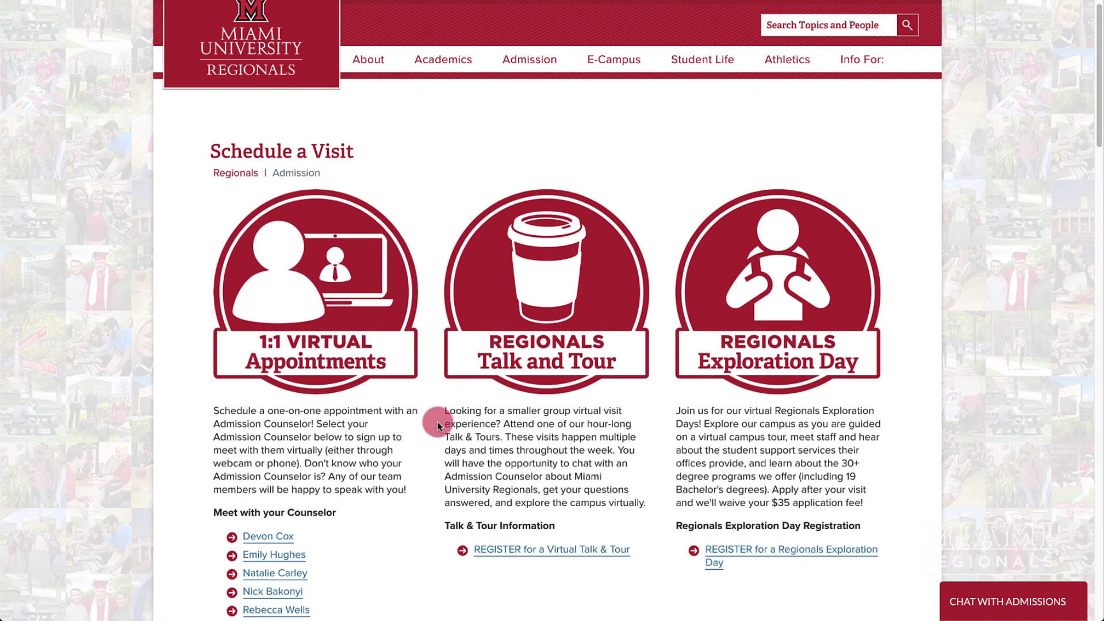
scroll(437, 423, "down", 3)
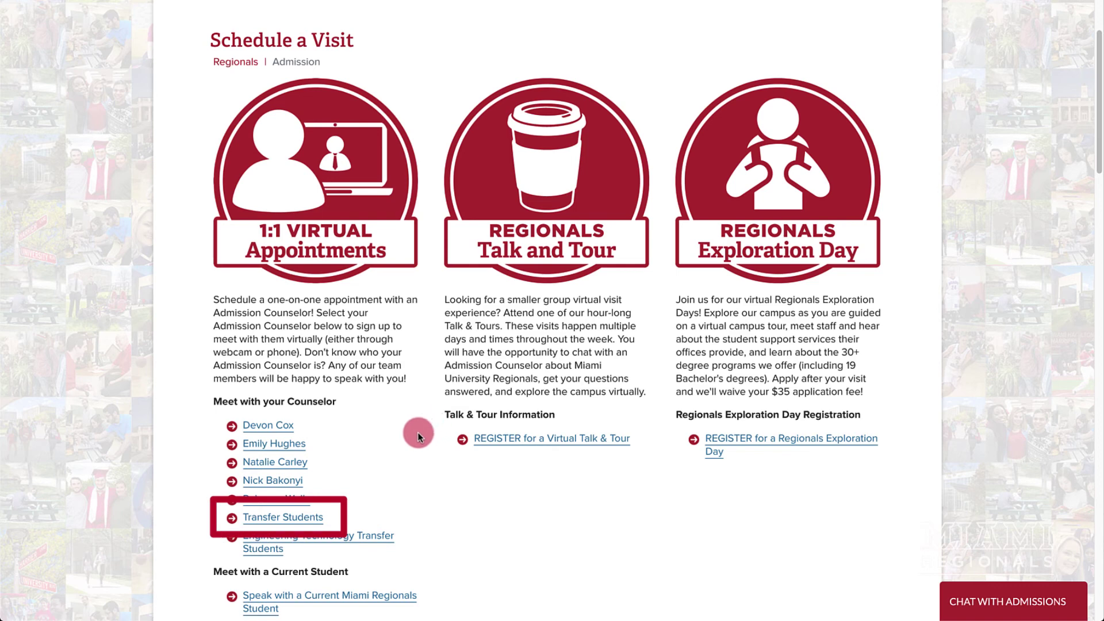
left_click(276, 518)
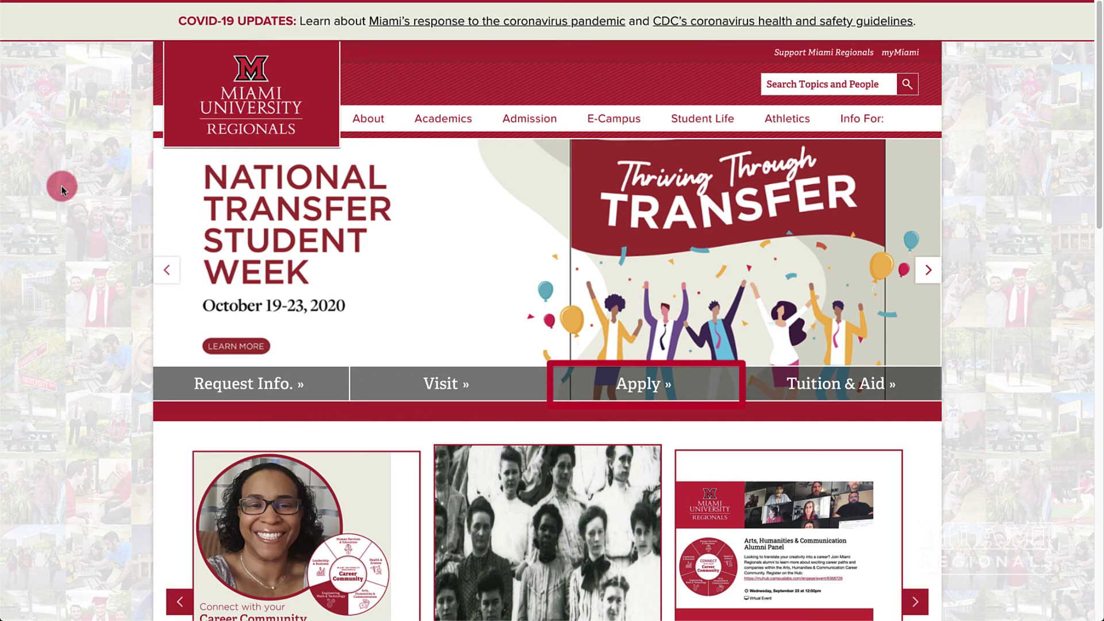
Open the Miami Regionals Apply Now page from the homepage and start an application as a transfer student
left_click(600, 391)
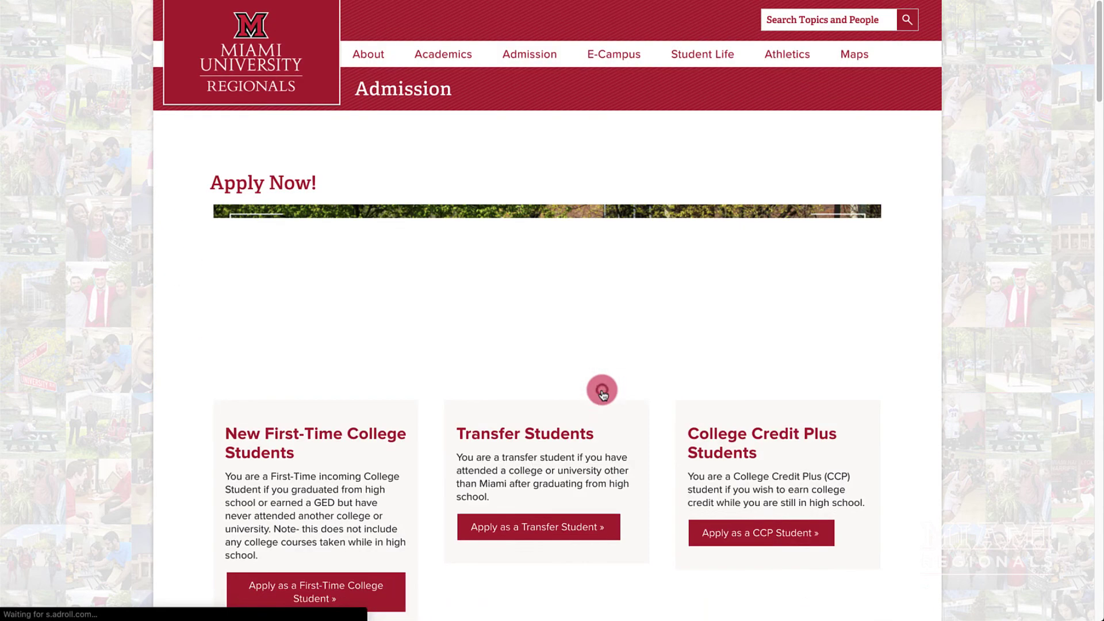
scroll(641, 537, "down", 3)
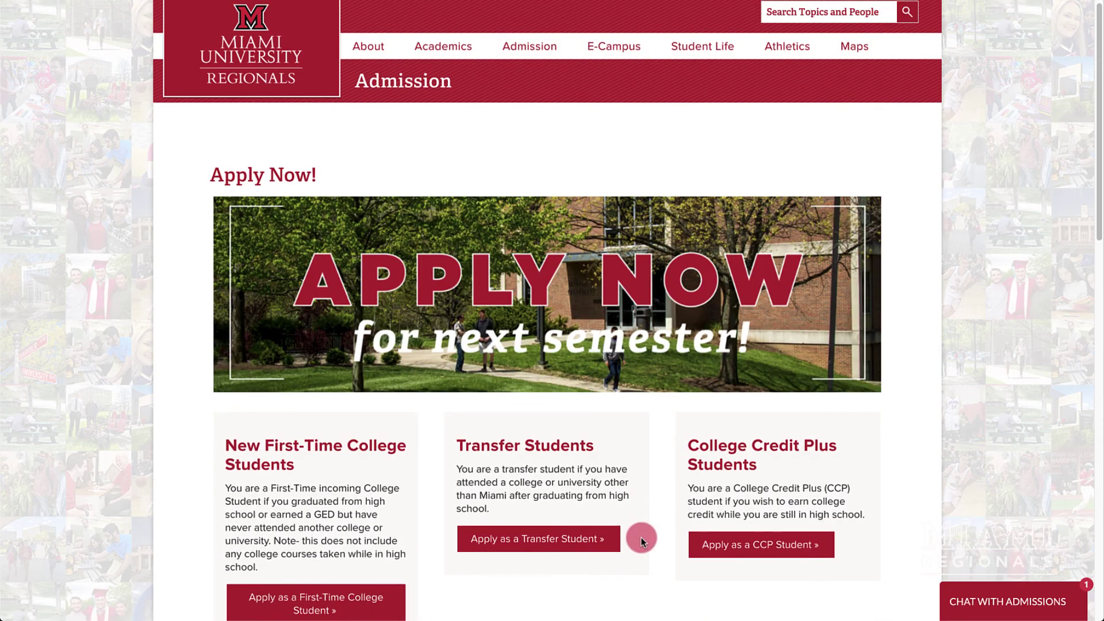
scroll(641, 537, "down", 2)
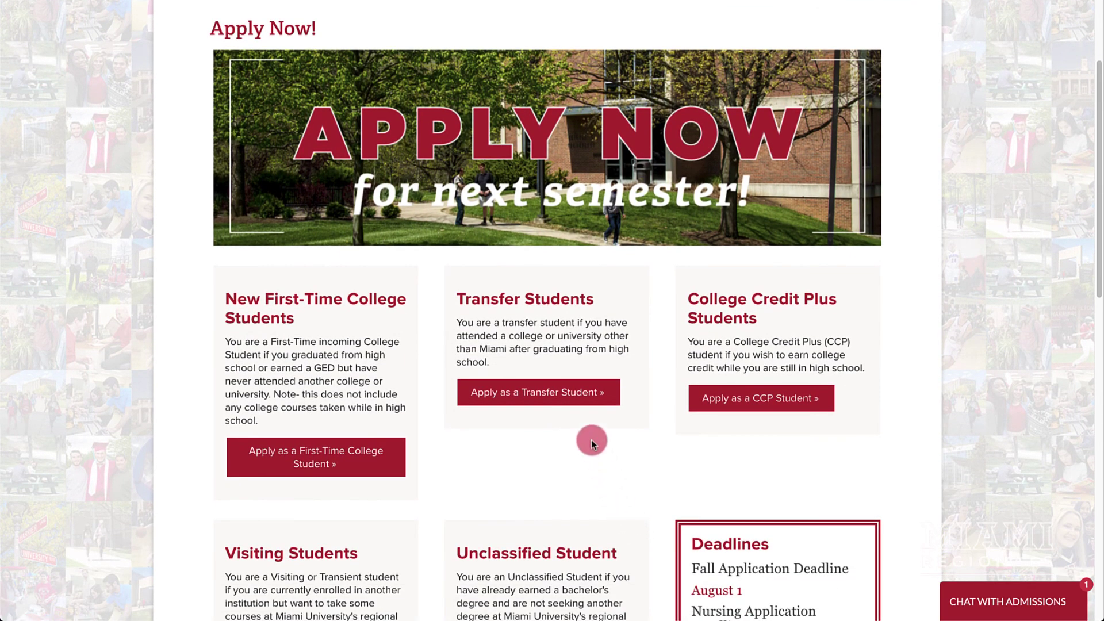
left_click(568, 395)
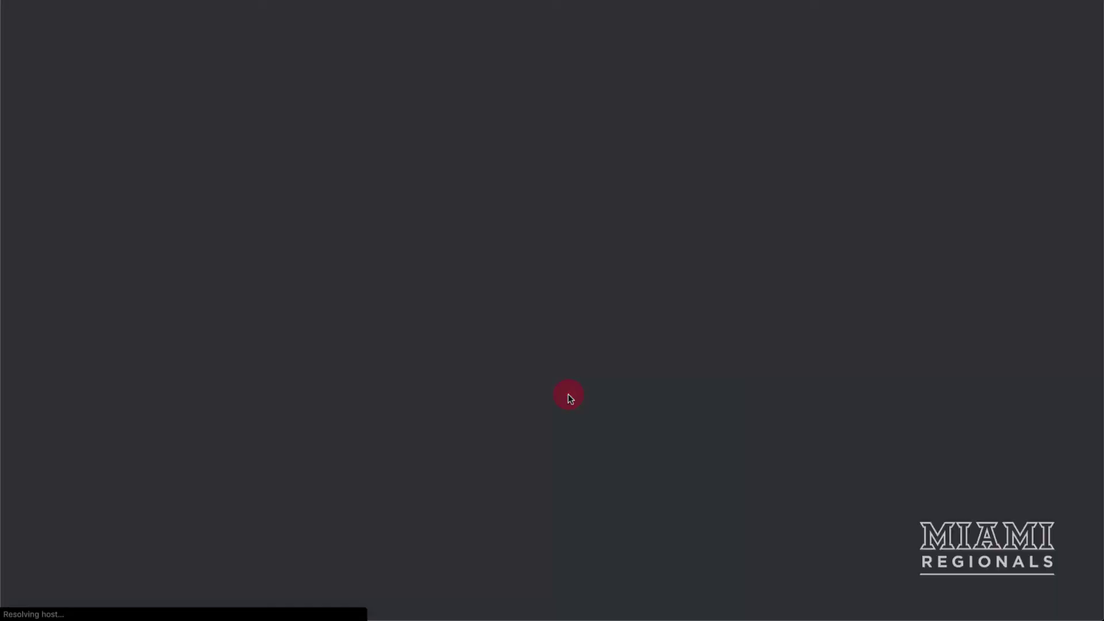